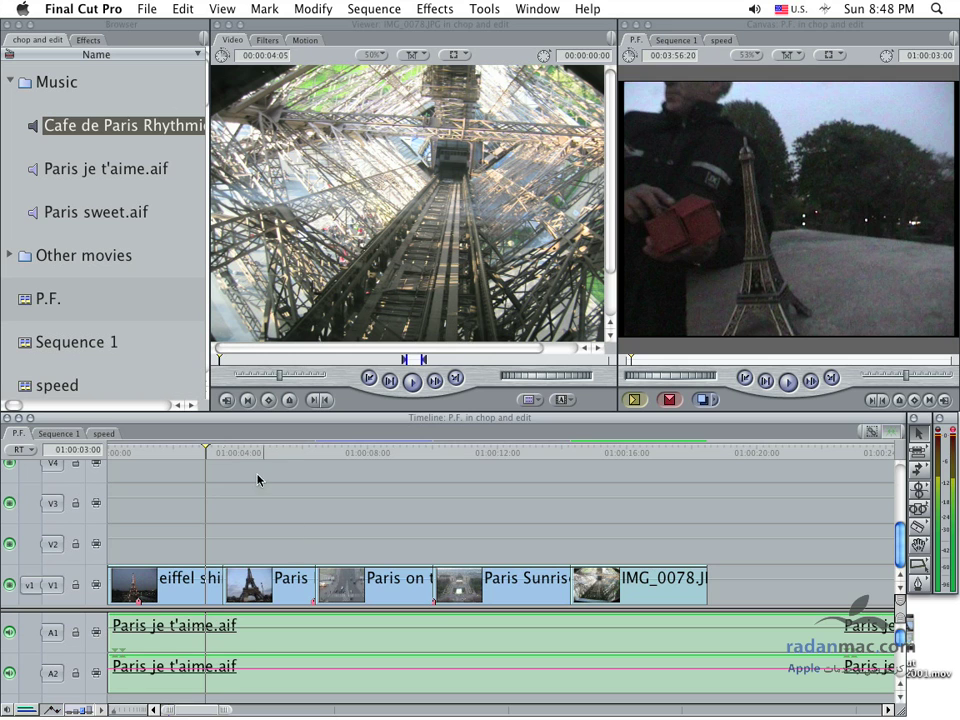
# - Park the playhead just before the first V1 cut after eiffel shine, then open the Sequence menu
pyautogui.click(203, 452)
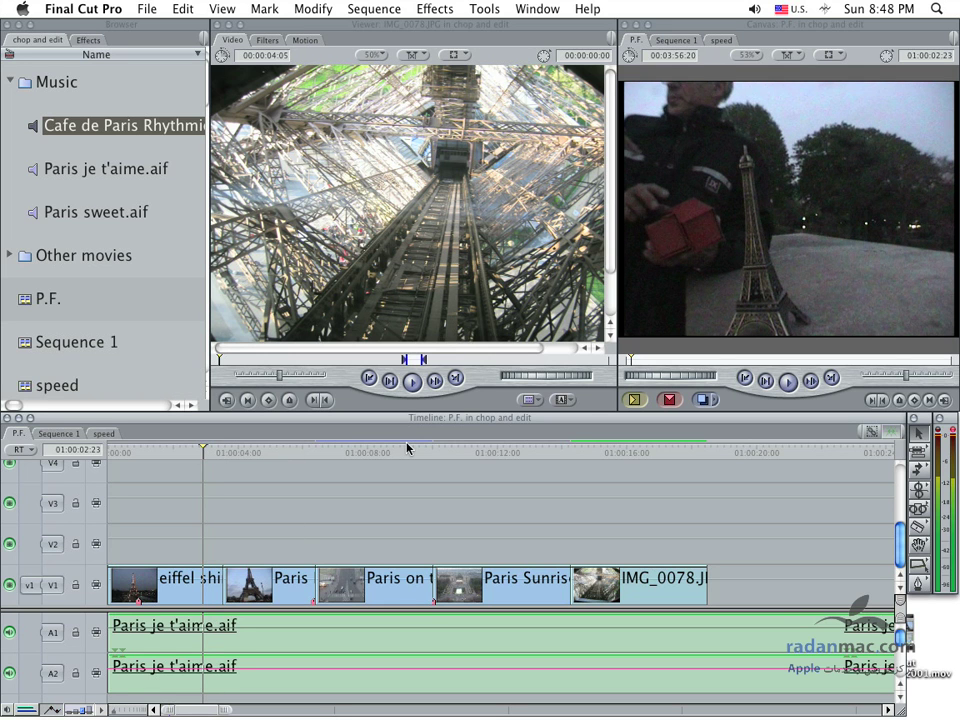
pyautogui.moveTo(407, 448)
pyautogui.moveTo(227, 458); pyautogui.dragTo(204, 457)
pyautogui.click(215, 455)
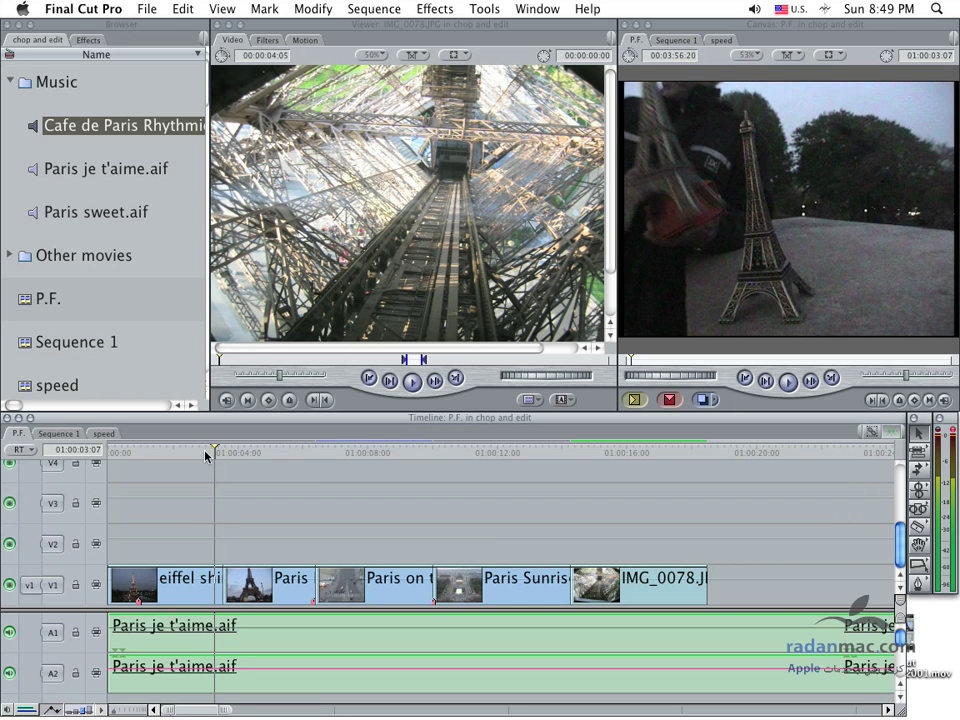
pyautogui.click(194, 453)
pyautogui.click(351, 8)
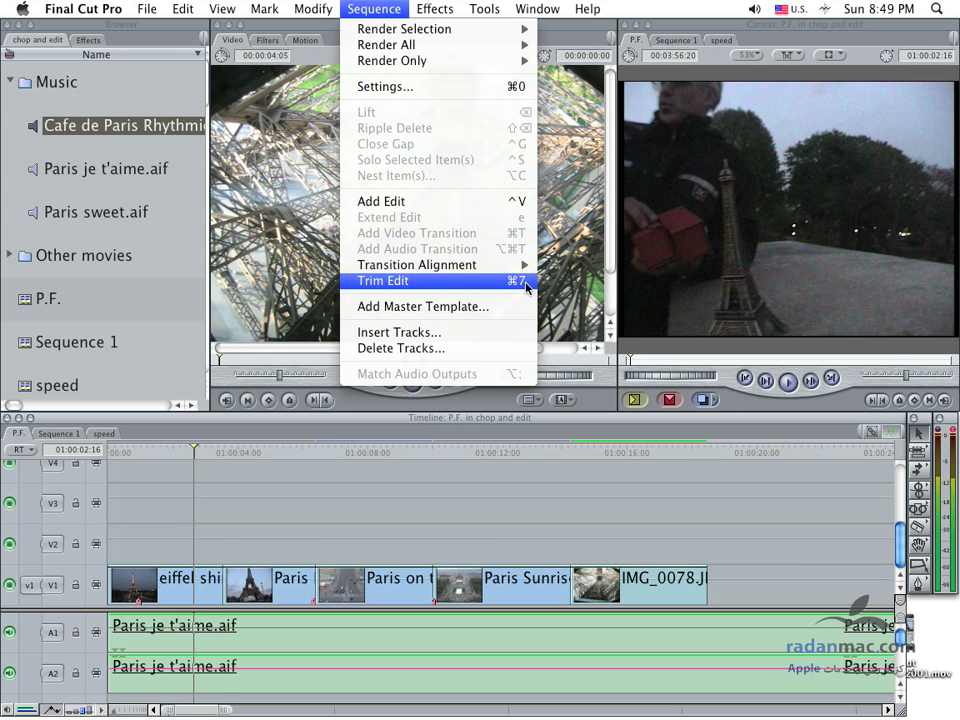
# - Open Trim Edit on the eiffel shine / Paris Eiffel Master cut with only the outgoing side selected
pyautogui.click(474, 284)
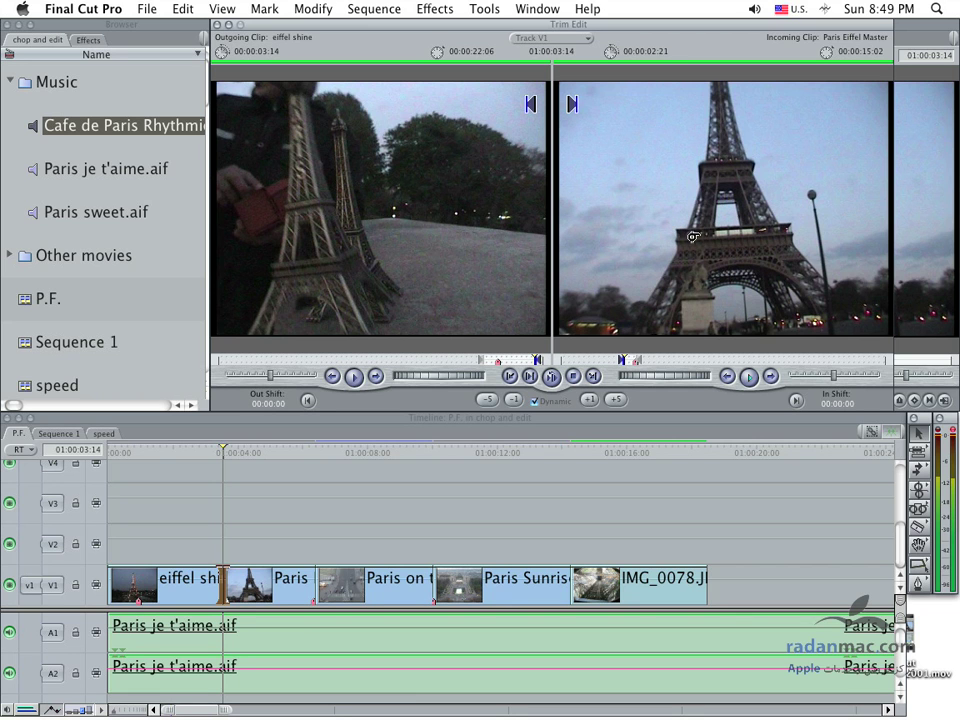
pyautogui.click(315, 166)
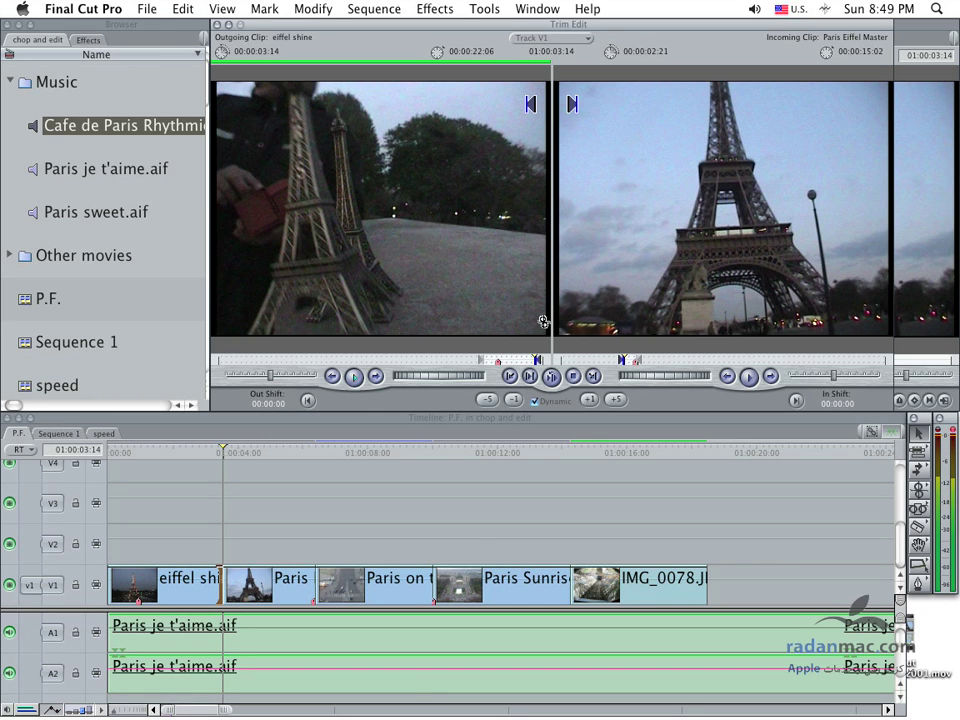
pyautogui.click(354, 378)
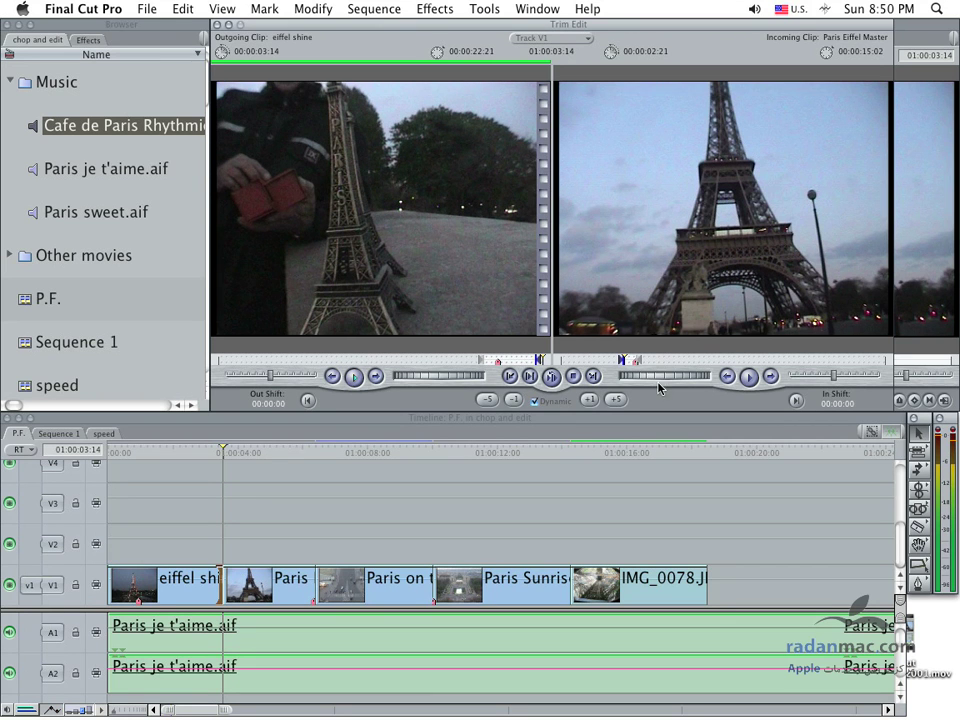
pyautogui.click(551, 384)
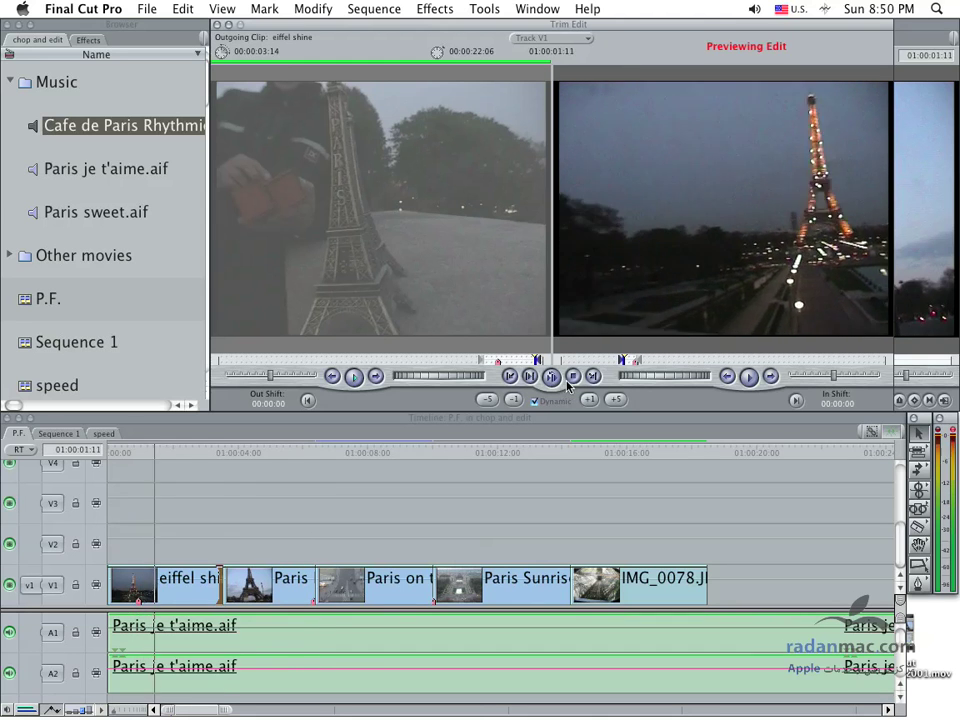
pyautogui.click(570, 378)
pyautogui.click(529, 376)
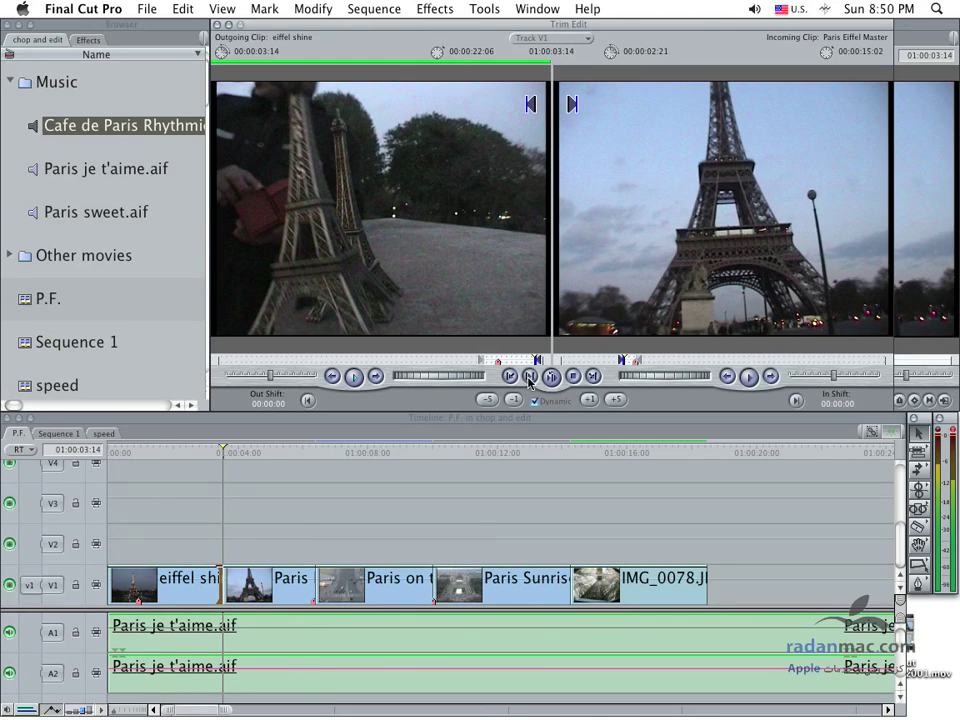
pyautogui.click(596, 376)
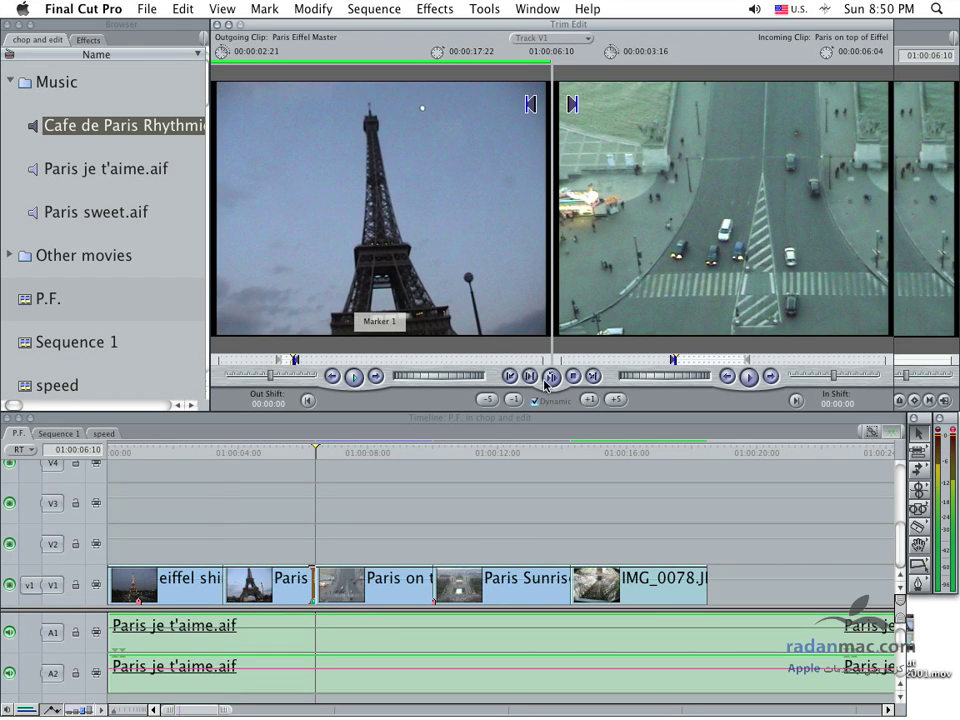
pyautogui.click(510, 379)
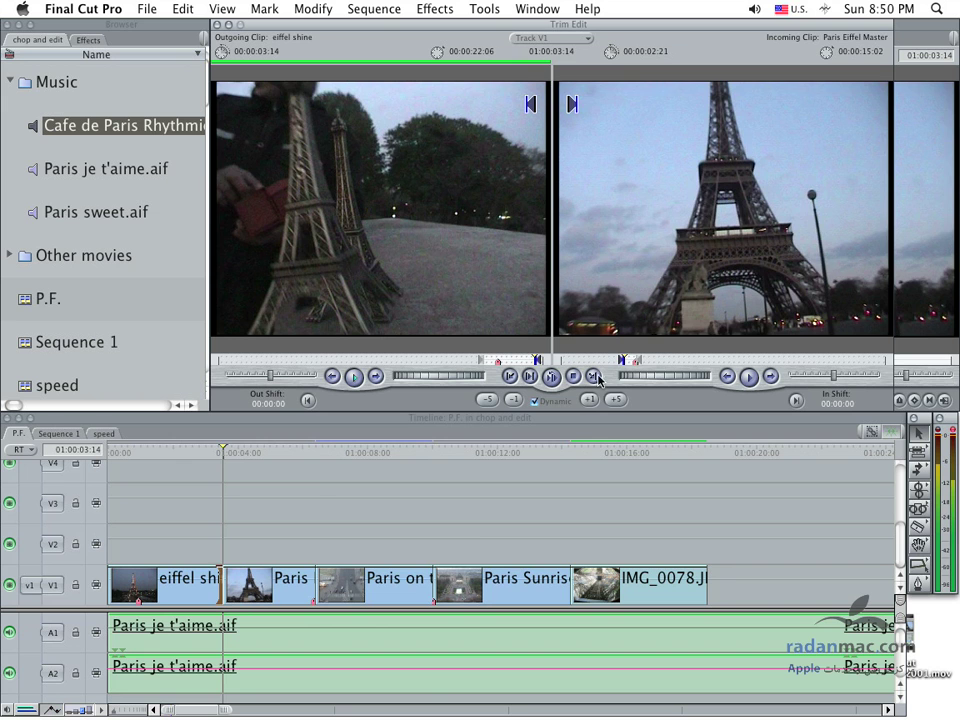
pyautogui.click(596, 377)
# - Step the incoming Paris Eiffel Master view back five frames to review the cut
pyautogui.click(512, 377)
pyautogui.click(726, 377)
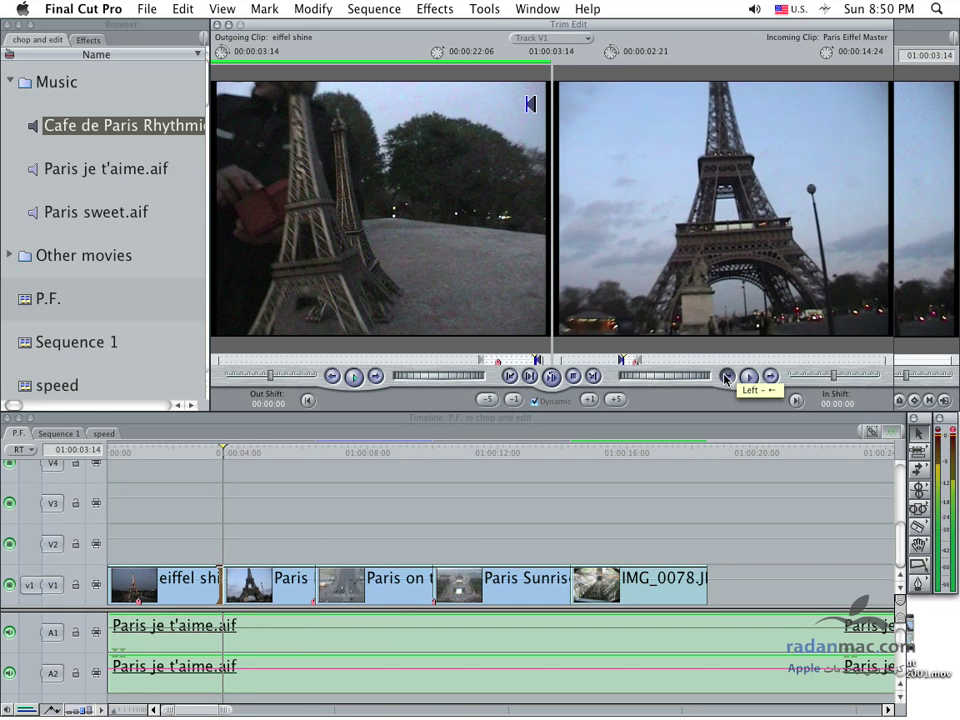
pyautogui.click(726, 377)
pyautogui.click(726, 377)
pyautogui.click(726, 377)
pyautogui.click(726, 377)
# - Step the incoming Paris Eiffel Master view forward eight frames
pyautogui.click(771, 377)
pyautogui.click(771, 377)
pyautogui.click(771, 377)
pyautogui.click(771, 377)
pyautogui.click(771, 377)
pyautogui.click(771, 377)
pyautogui.click(771, 377)
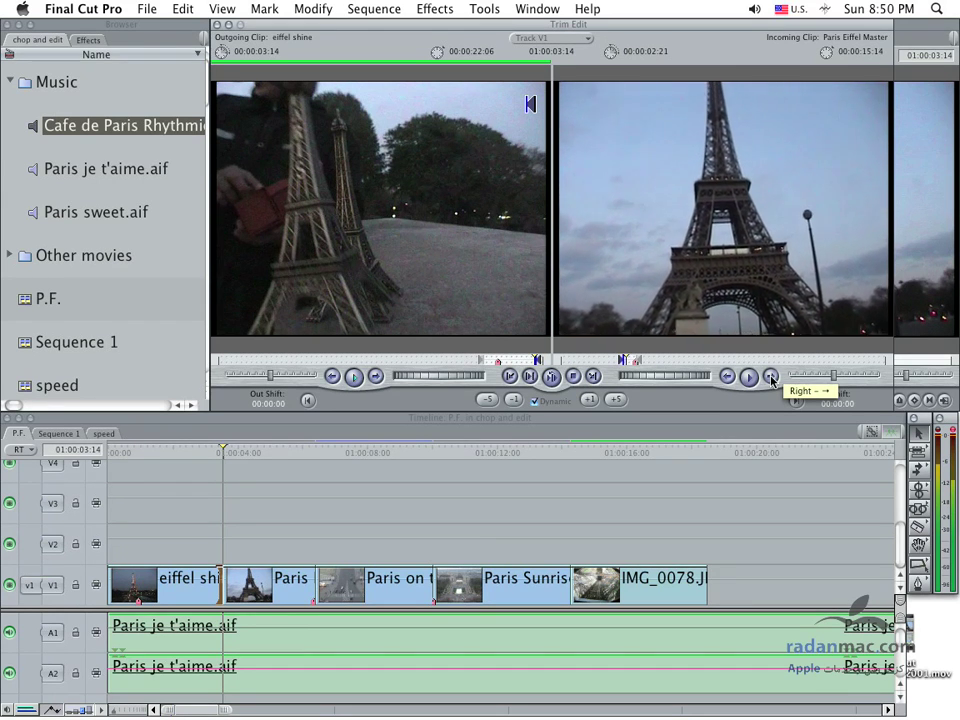
pyautogui.click(771, 377)
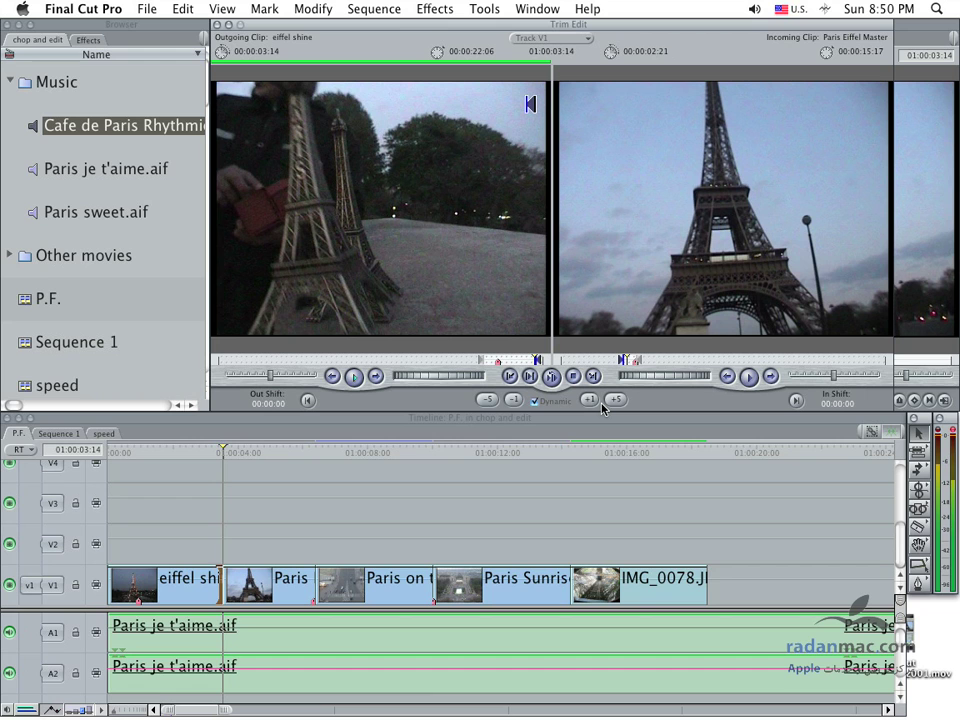
# - Select the incoming Paris Eiffel Master side and trim its In point later in 5-frame steps
pyautogui.click(600, 249)
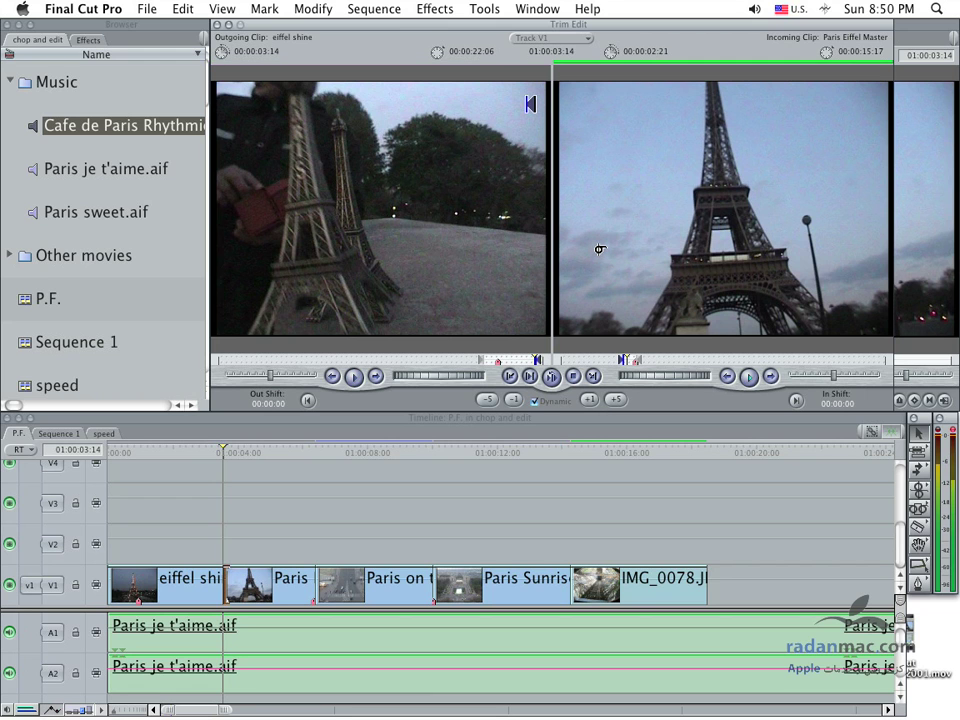
pyautogui.click(616, 400)
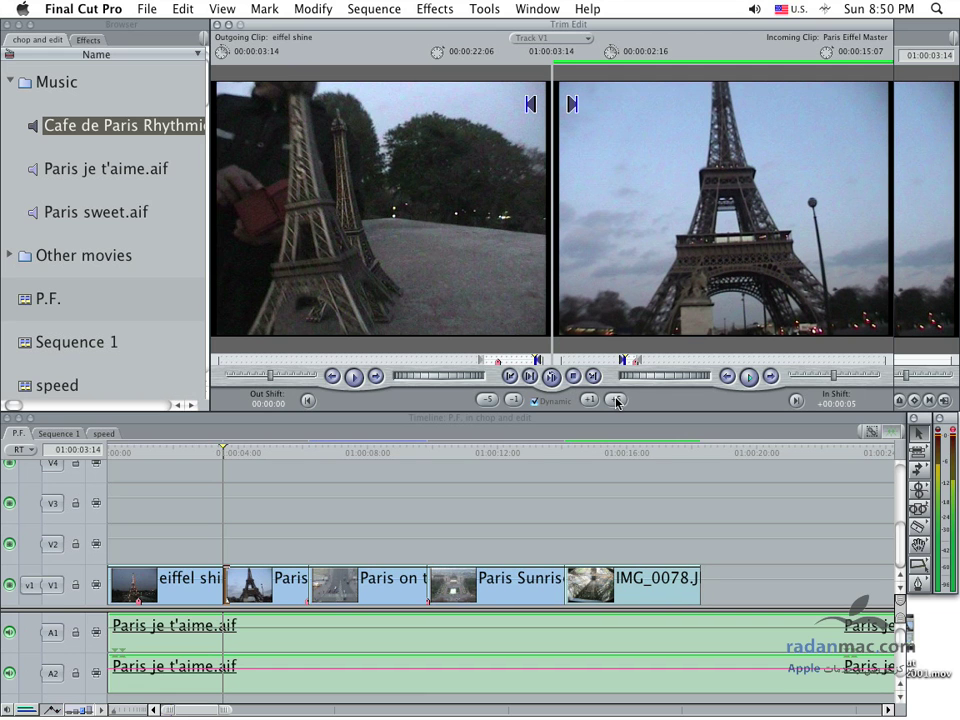
pyautogui.click(488, 400)
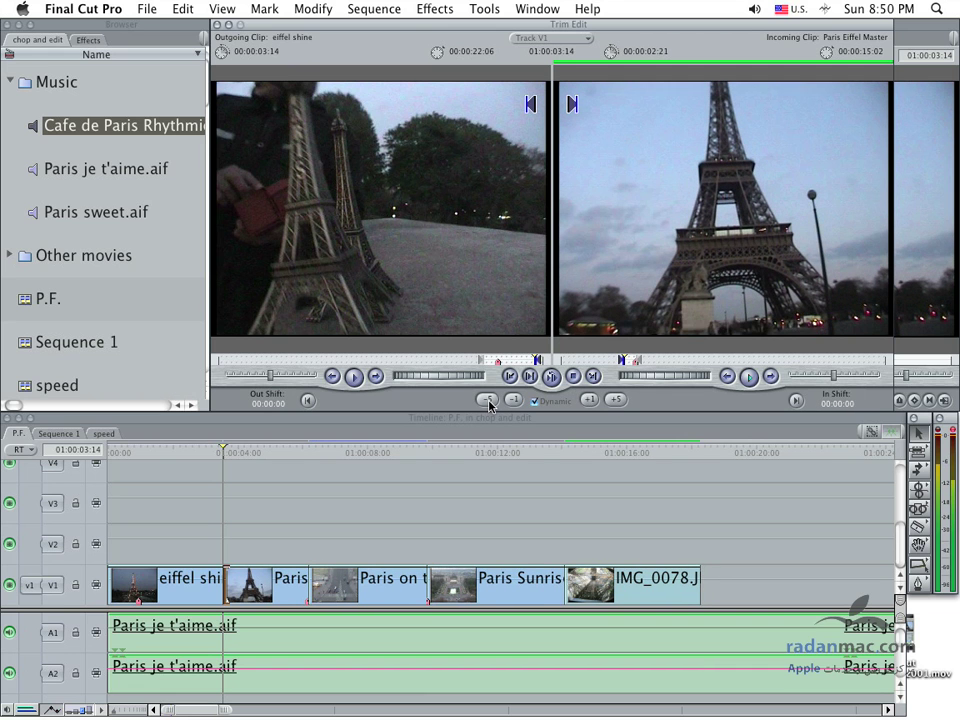
pyautogui.click(616, 400)
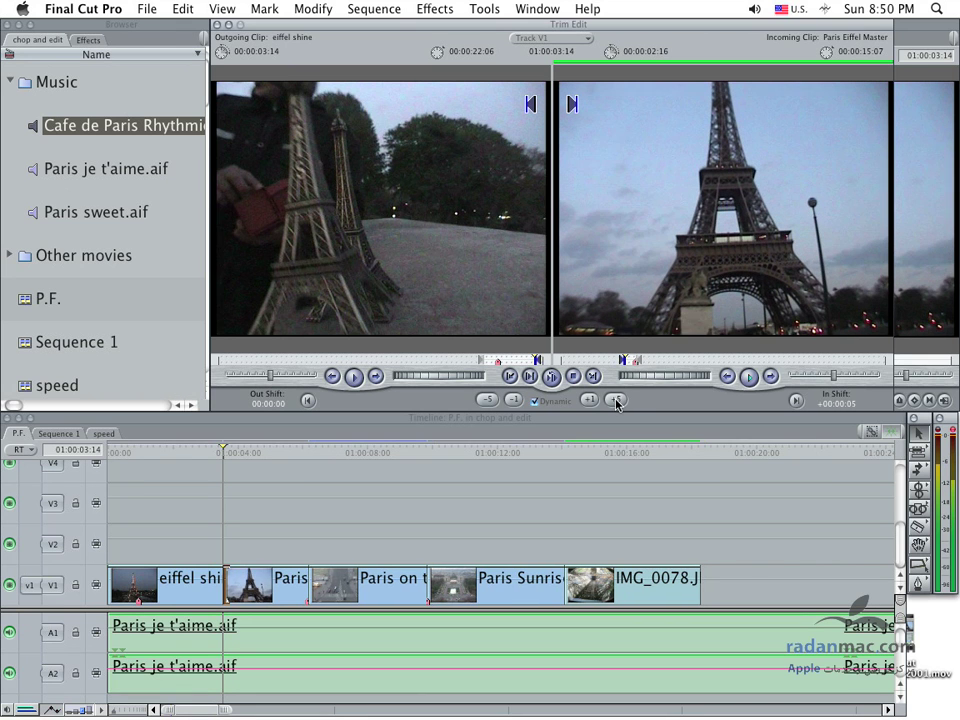
pyautogui.click(616, 400)
pyautogui.click(616, 400)
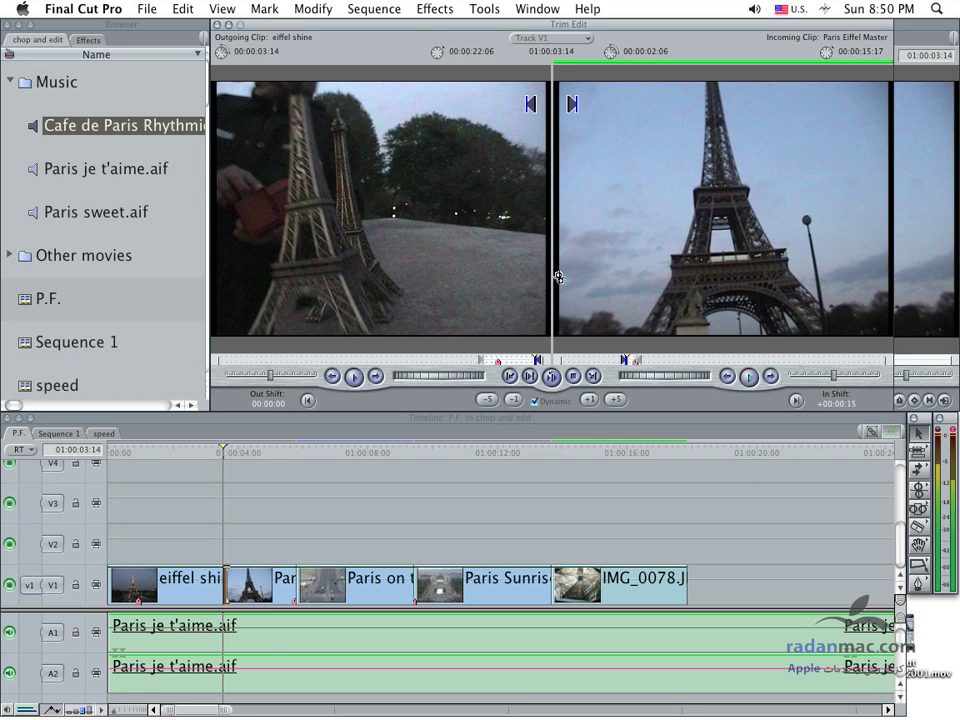
# - Pull the In point back with -5 and +1 trims until In Shift reads -00:00:04
pyautogui.click(487, 400)
pyautogui.click(487, 400)
pyautogui.click(487, 400)
pyautogui.click(487, 400)
pyautogui.click(487, 400)
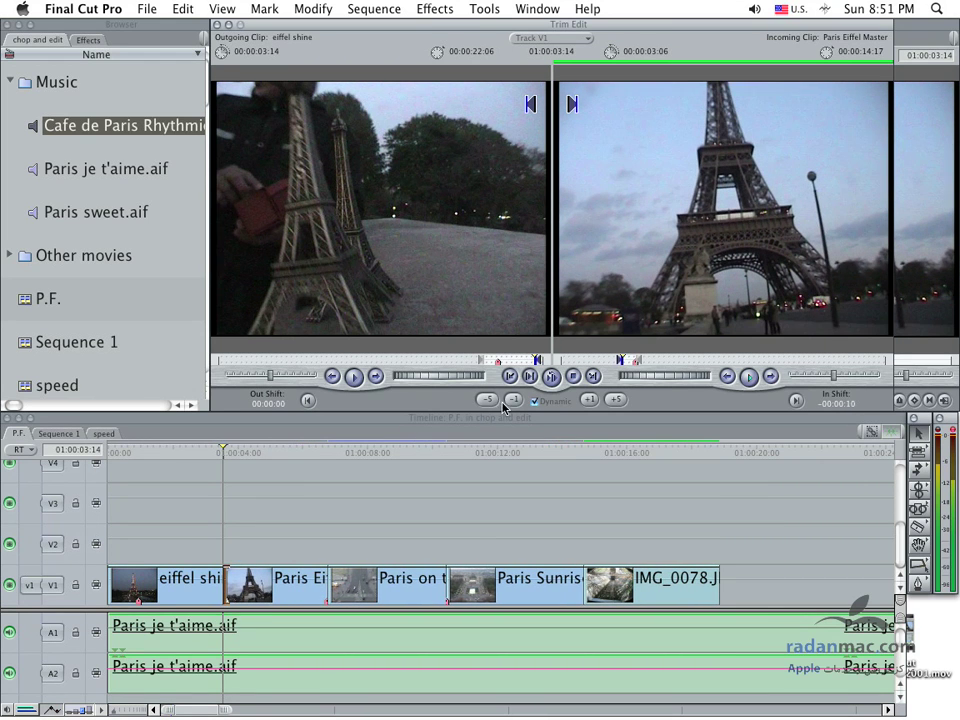
pyautogui.click(590, 400)
pyautogui.click(590, 400)
pyautogui.click(590, 400)
pyautogui.click(590, 400)
pyautogui.click(590, 400)
pyautogui.click(590, 400)
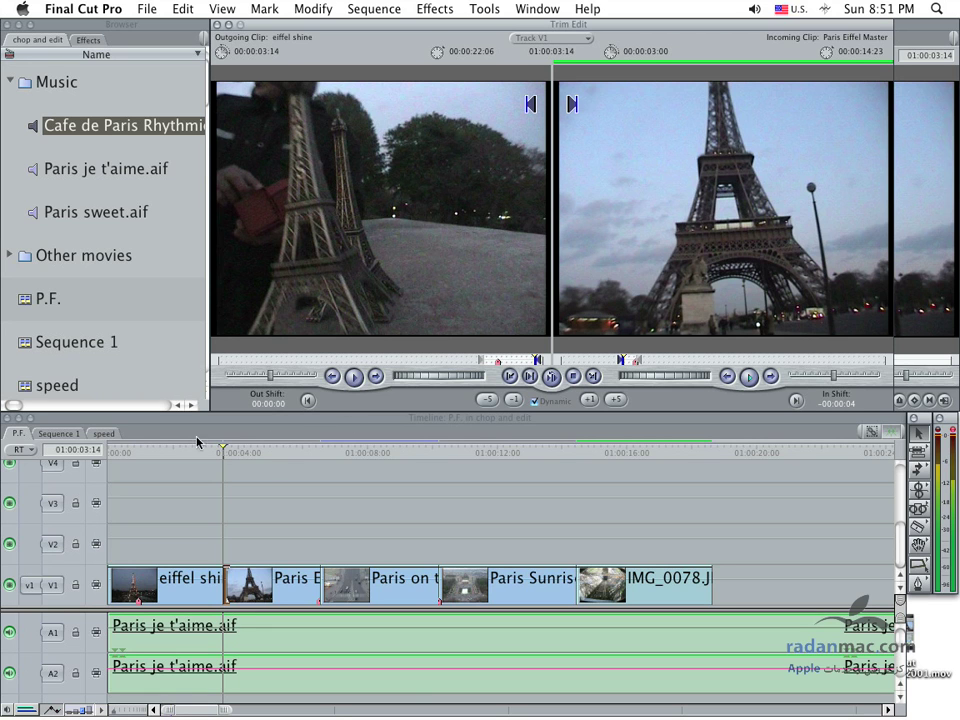
# - Loop-preview the -00:00:04 trim, then select the outgoing eiffel shine side
pyautogui.click(553, 380)
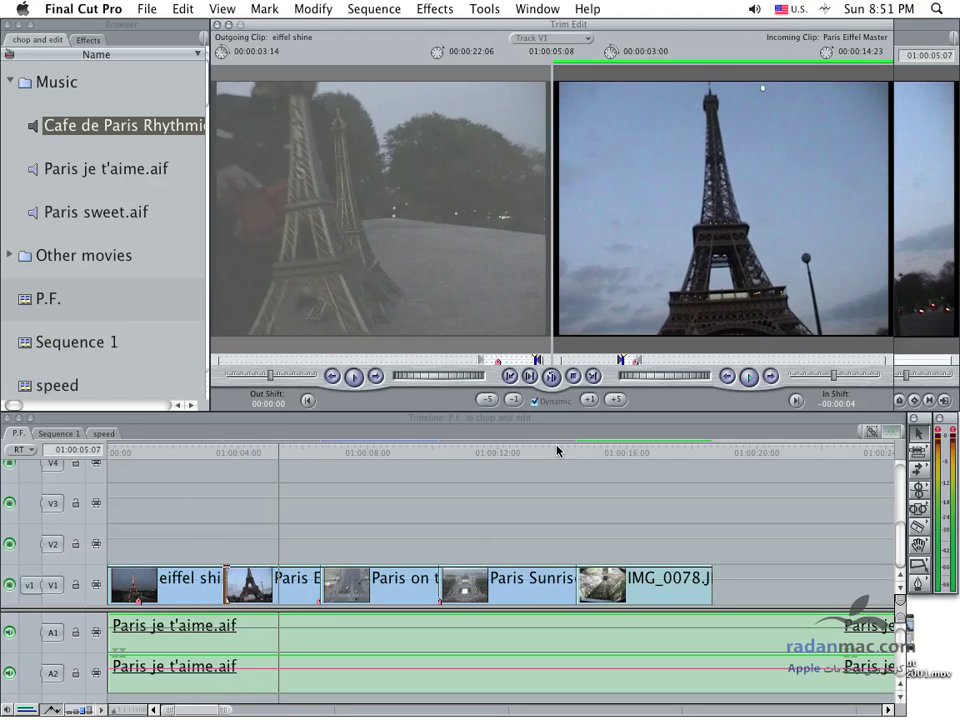
pyautogui.click(411, 250)
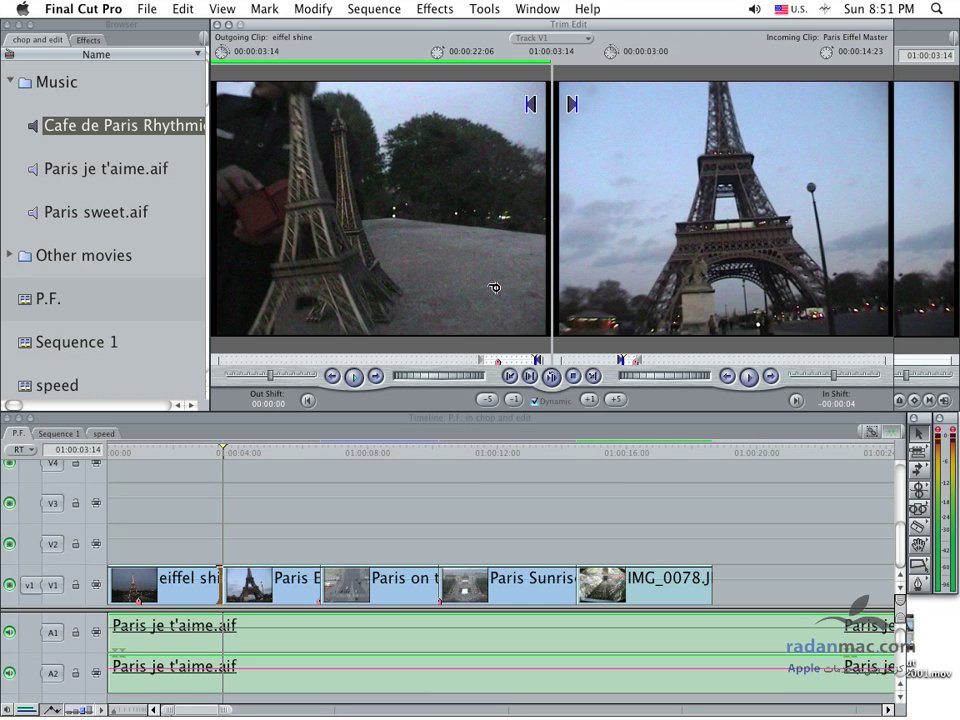
# - Nudge the outgoing eiffel shine end two frames later, then back two frames
pyautogui.click(596, 401)
pyautogui.click(596, 401)
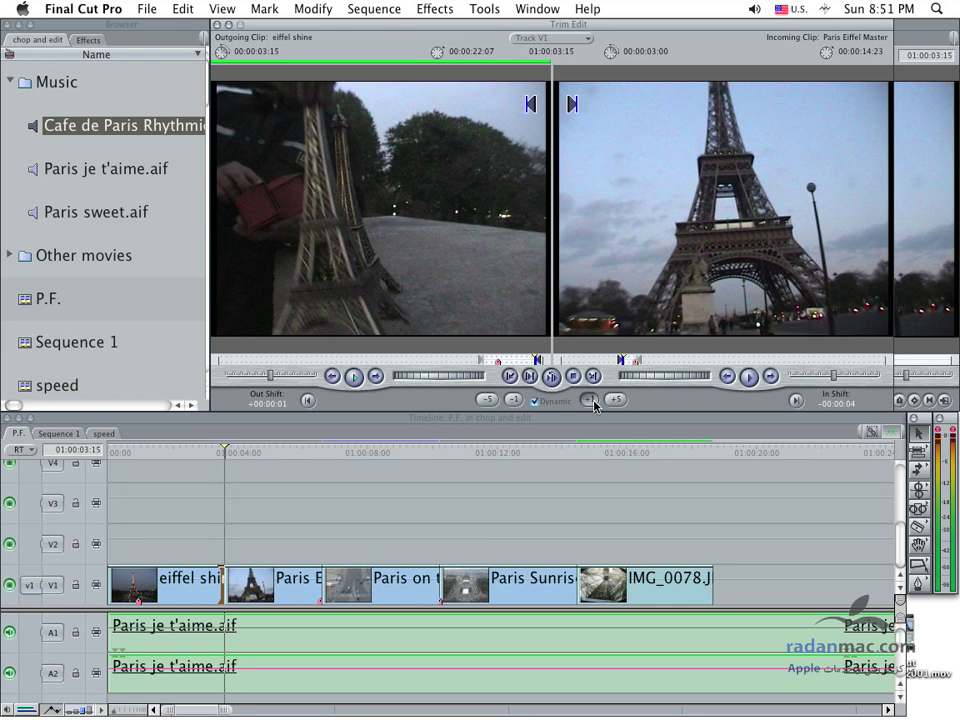
pyautogui.click(514, 400)
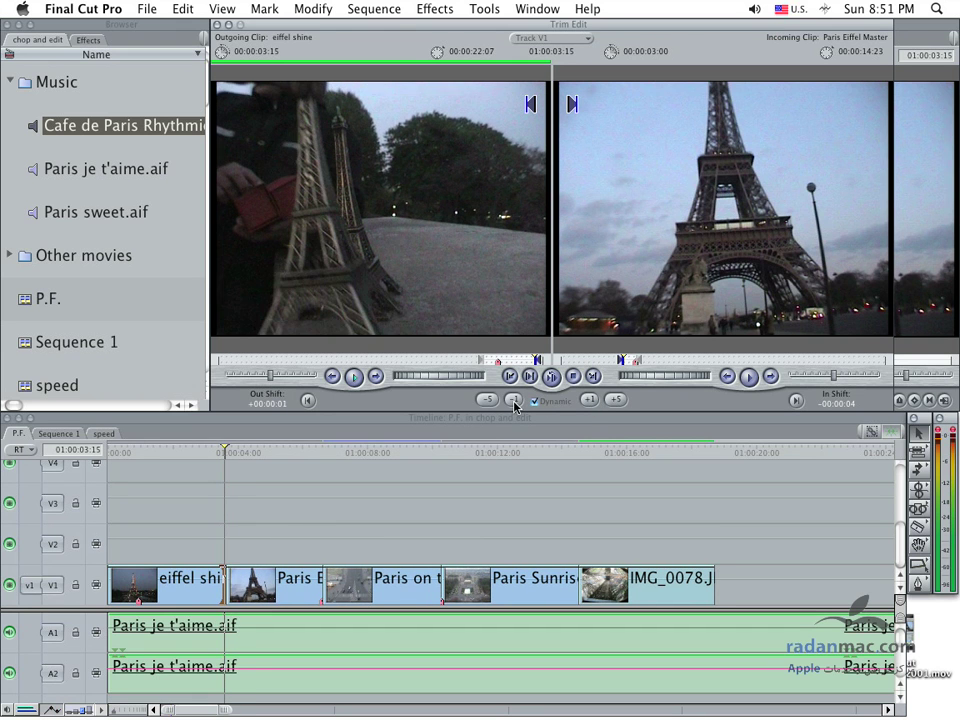
pyautogui.click(514, 400)
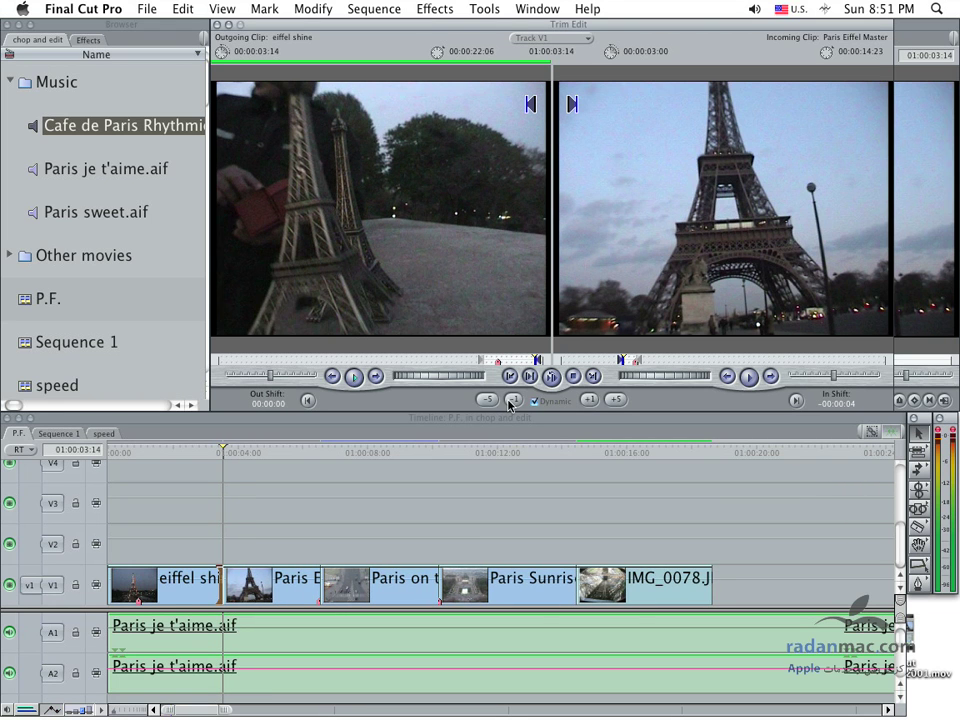
# - Select the incoming Paris Eiffel Master side and trim its In point later by six 5-frame steps
pyautogui.click(692, 289)
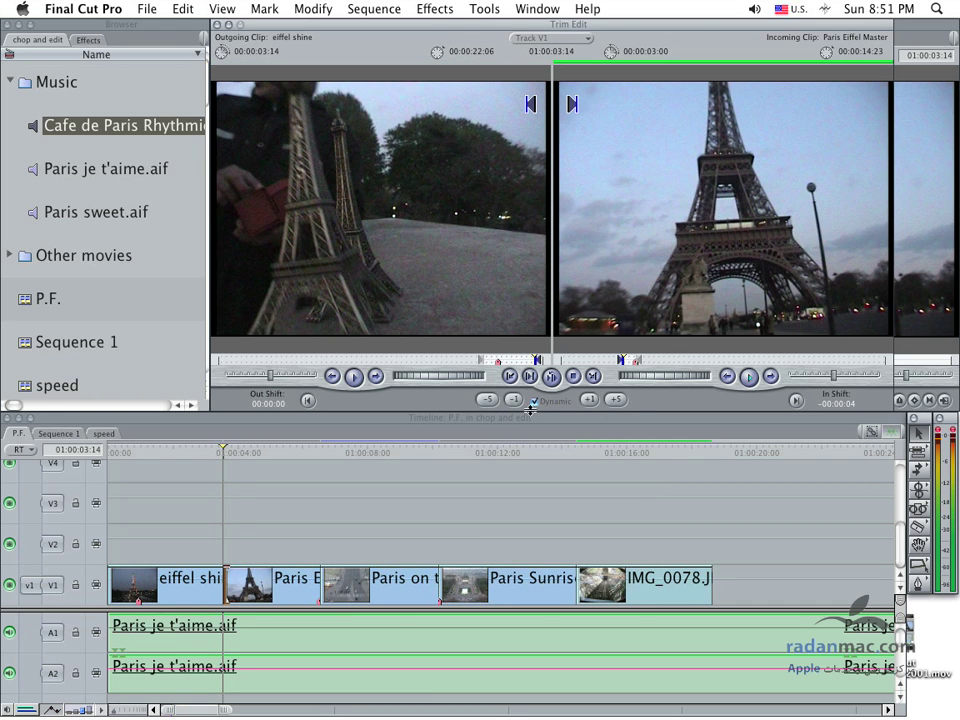
pyautogui.click(616, 400)
pyautogui.click(617, 400)
pyautogui.click(617, 400)
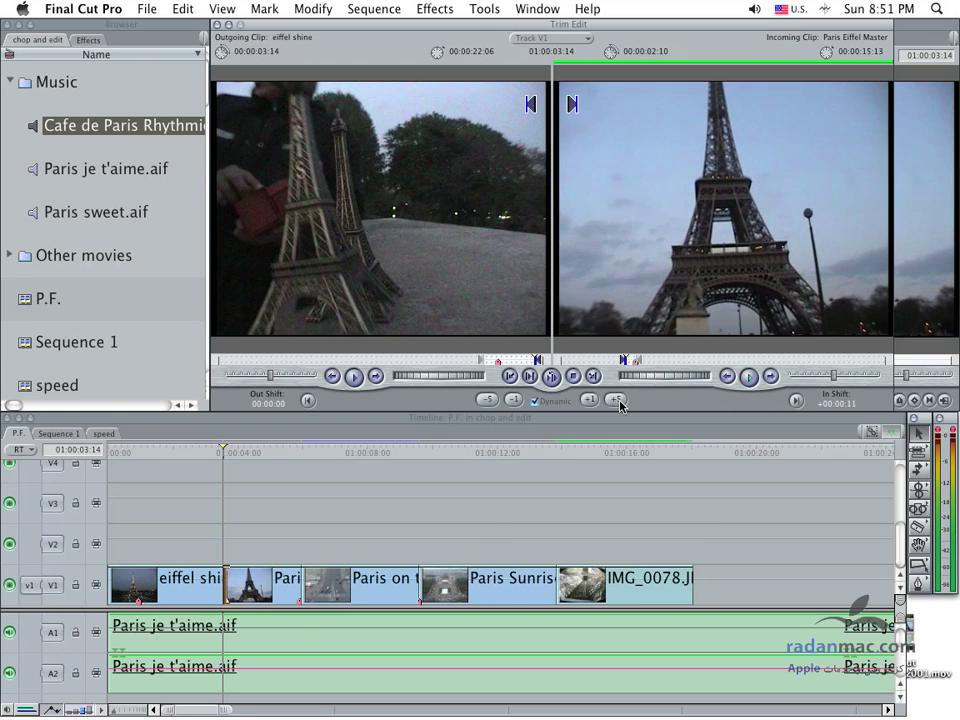
pyautogui.click(617, 400)
pyautogui.click(617, 400)
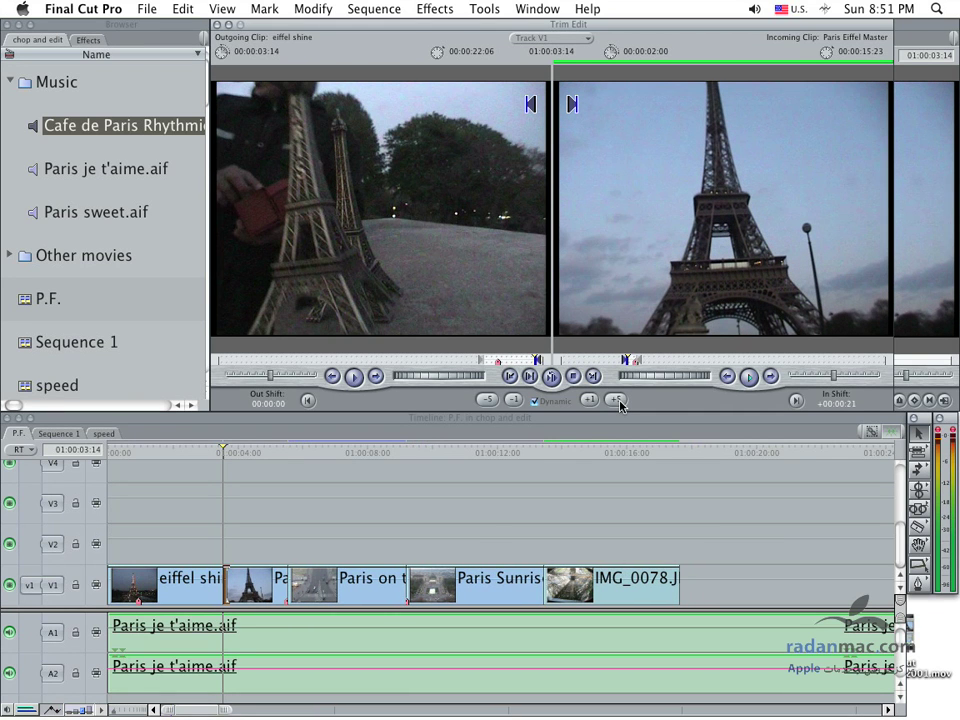
pyautogui.click(617, 400)
pyautogui.click(617, 400)
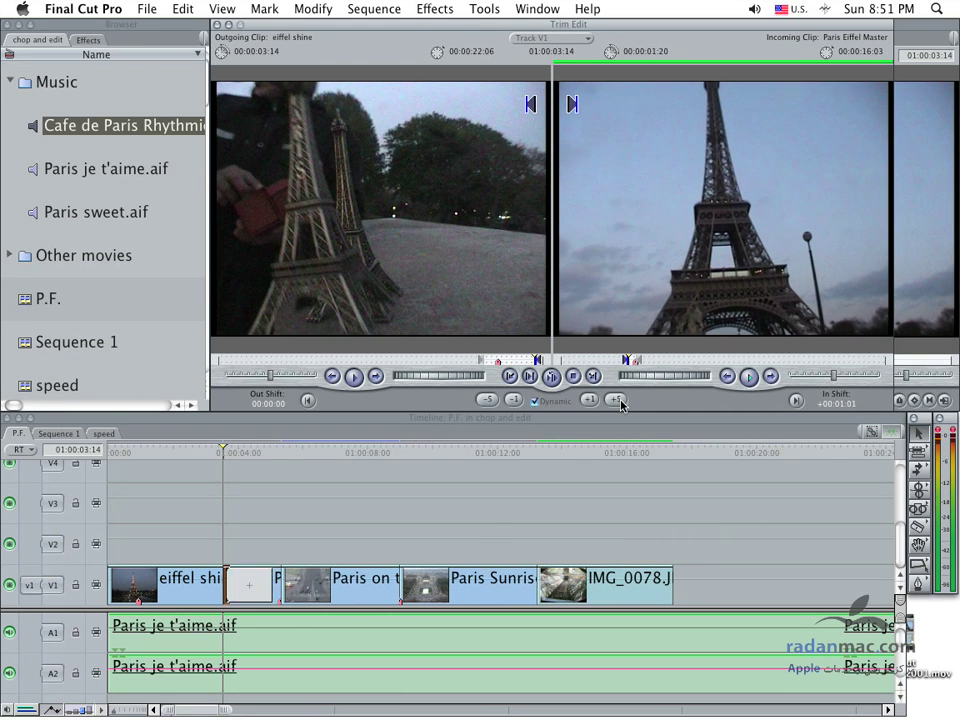
# - Pull the incoming Paris Eiffel Master In point back twelve single frames
pyautogui.click(511, 399)
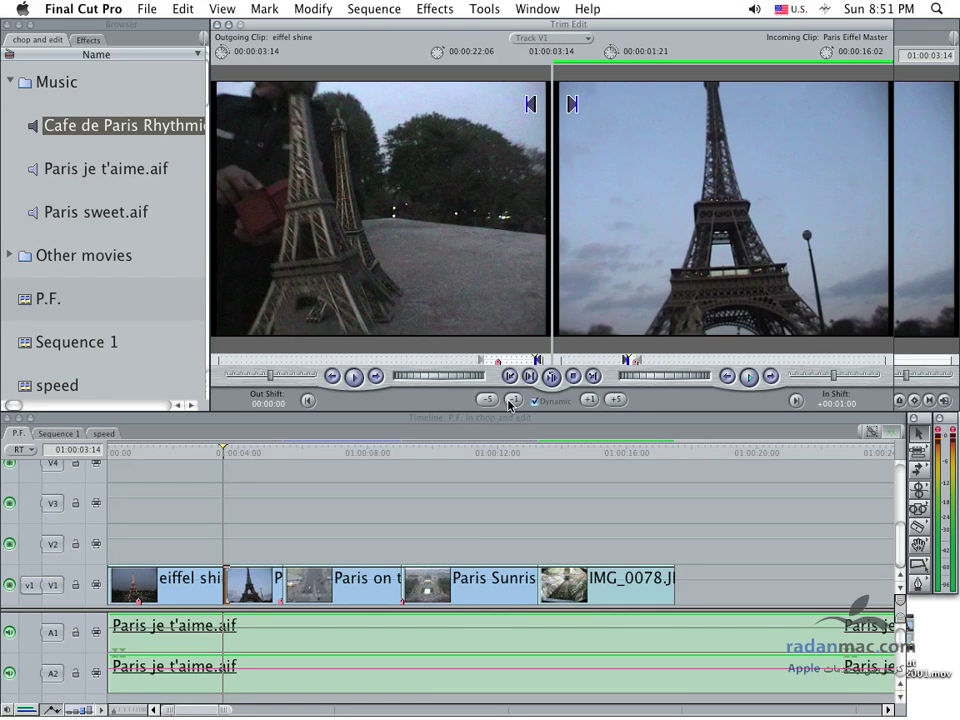
pyautogui.click(511, 399)
pyautogui.click(511, 399)
pyautogui.click(511, 399)
pyautogui.click(511, 399)
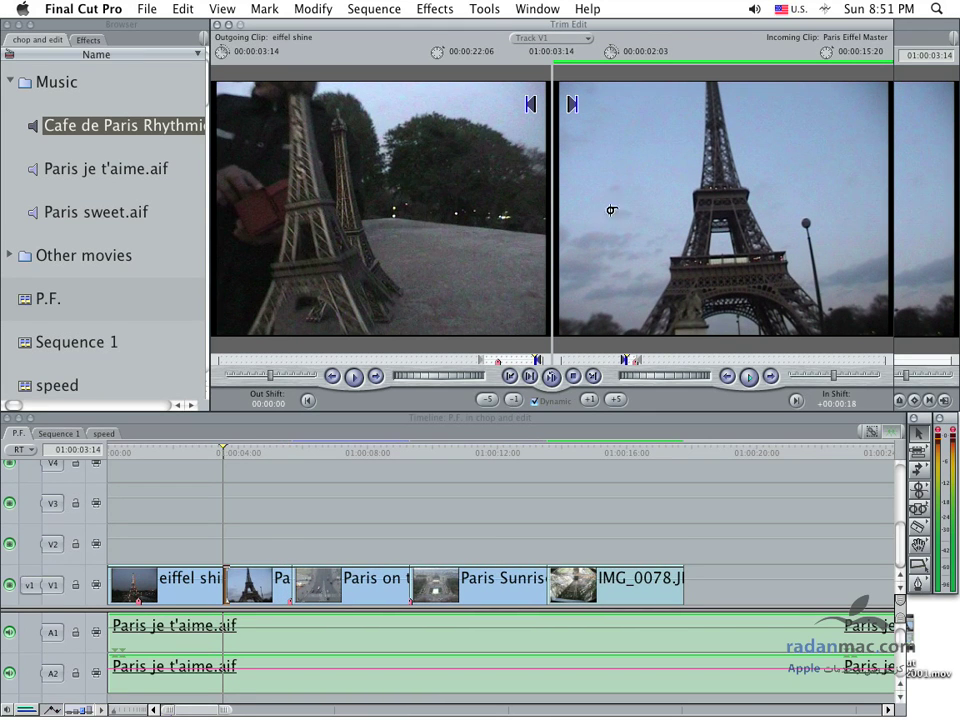
pyautogui.click(515, 400)
pyautogui.click(515, 400)
pyautogui.click(515, 400)
pyautogui.click(513, 400)
pyautogui.click(511, 400)
pyautogui.click(508, 400)
pyautogui.click(508, 400)
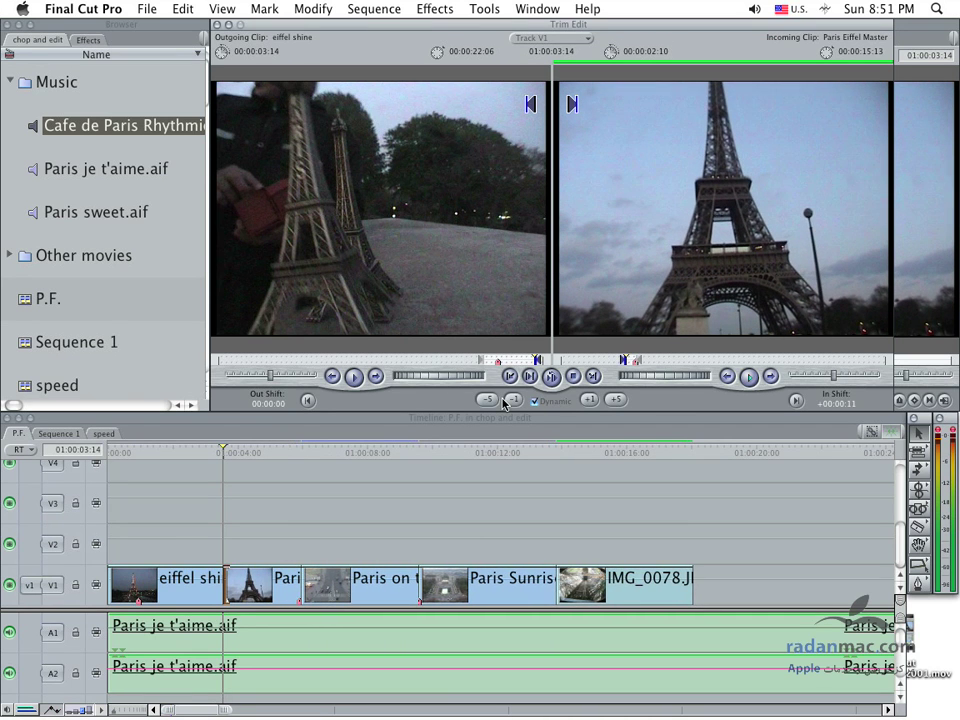
pyautogui.click(507, 400)
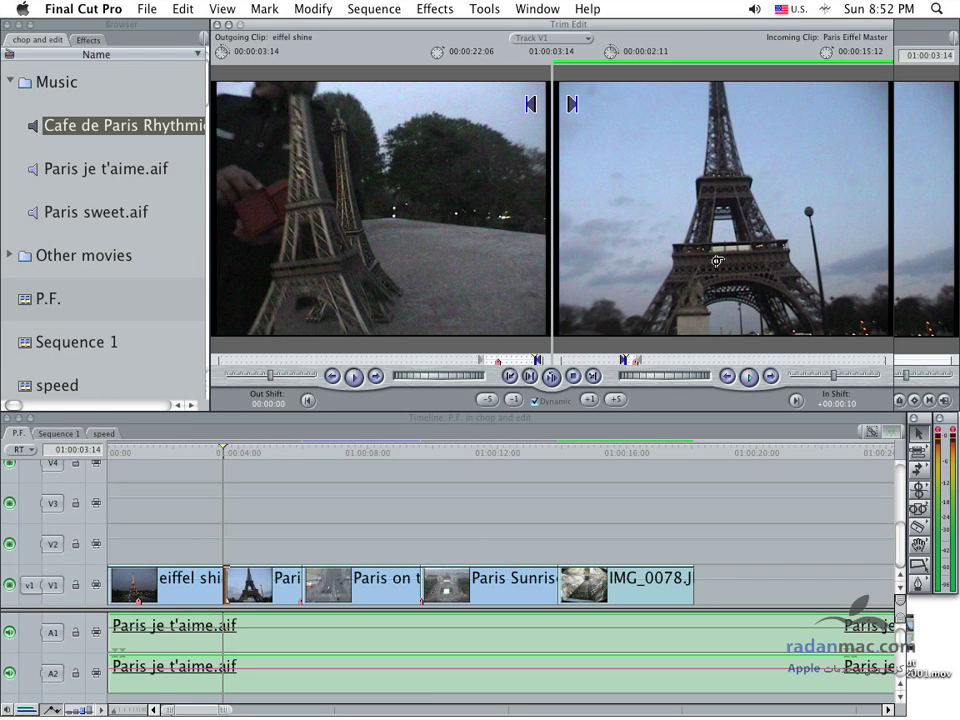
# - Preview around the edit, trim the In point three 5-frame steps later and three frames back, and preview again
pyautogui.click(553, 386)
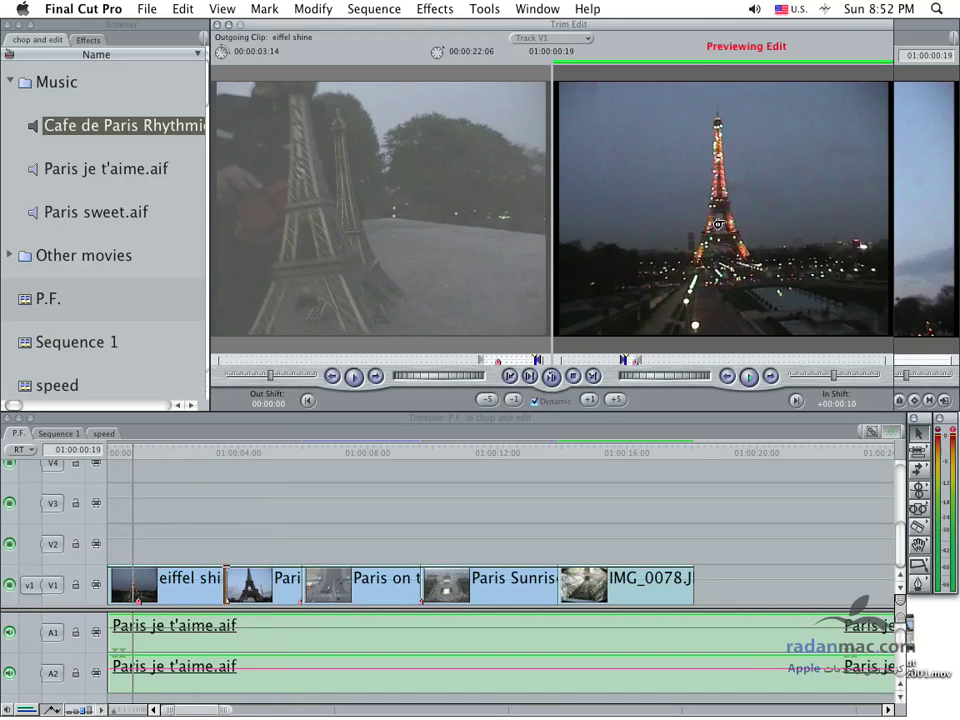
pyautogui.click(572, 377)
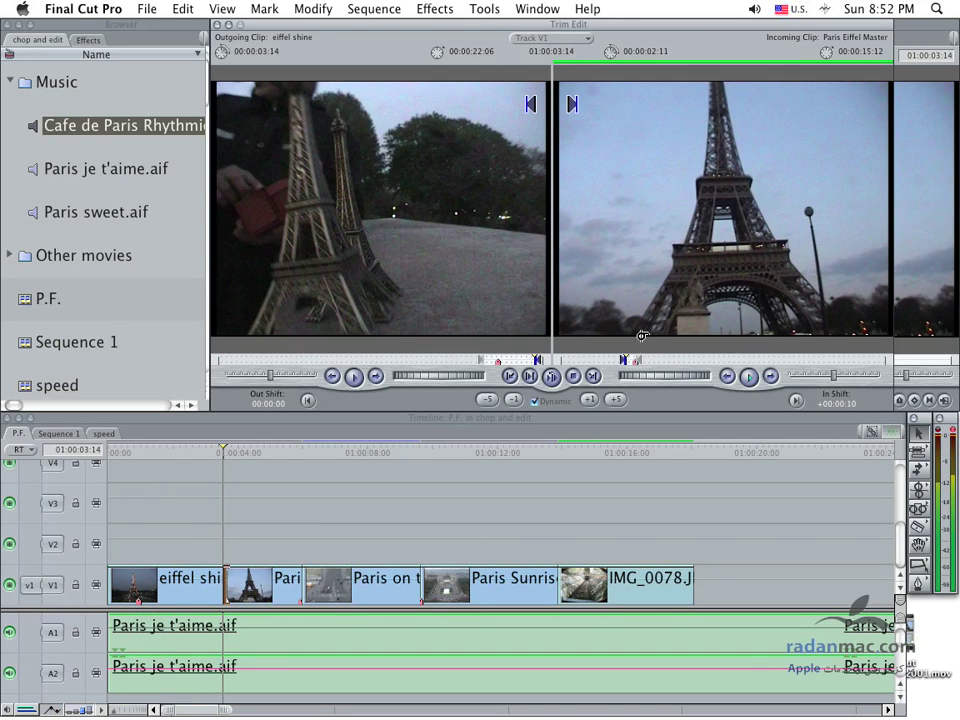
pyautogui.click(614, 400)
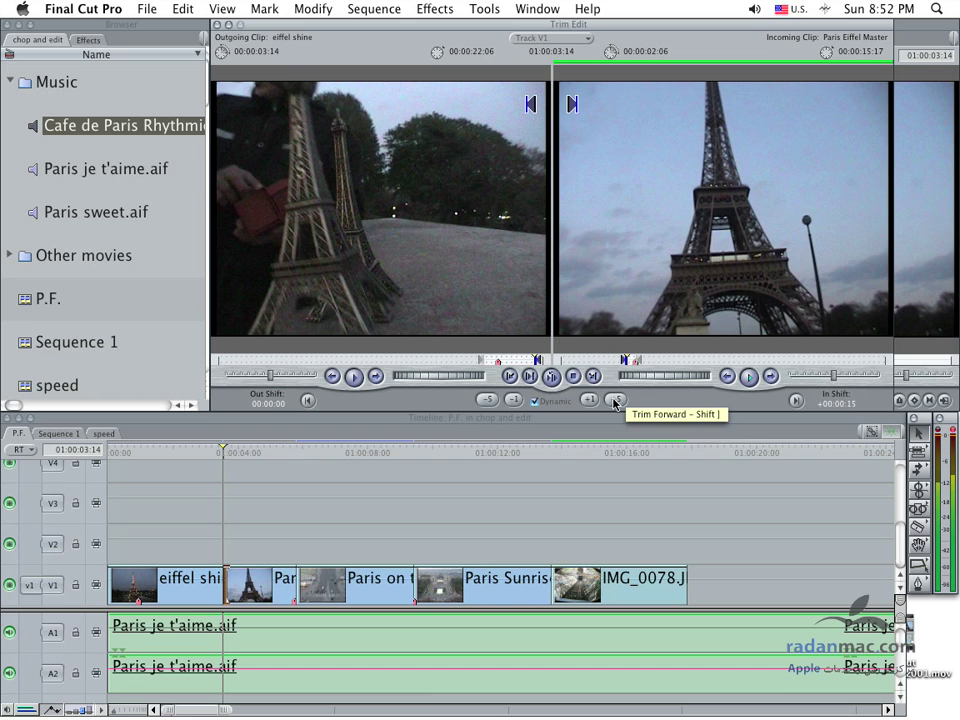
pyautogui.click(614, 400)
pyautogui.click(614, 400)
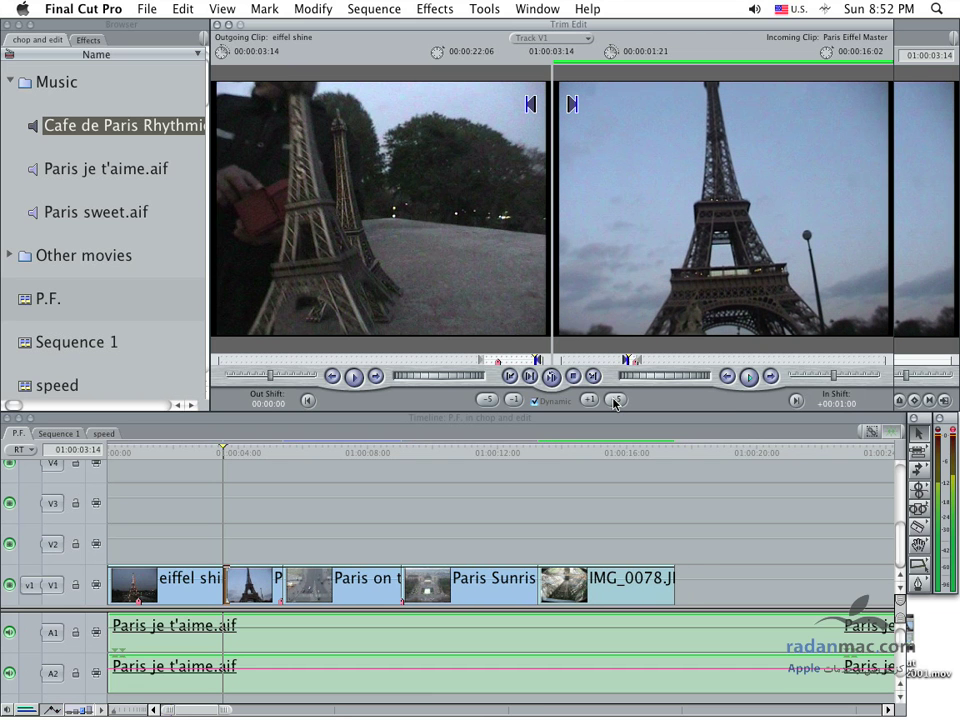
pyautogui.click(513, 399)
pyautogui.click(513, 399)
pyautogui.click(514, 399)
pyautogui.click(563, 376)
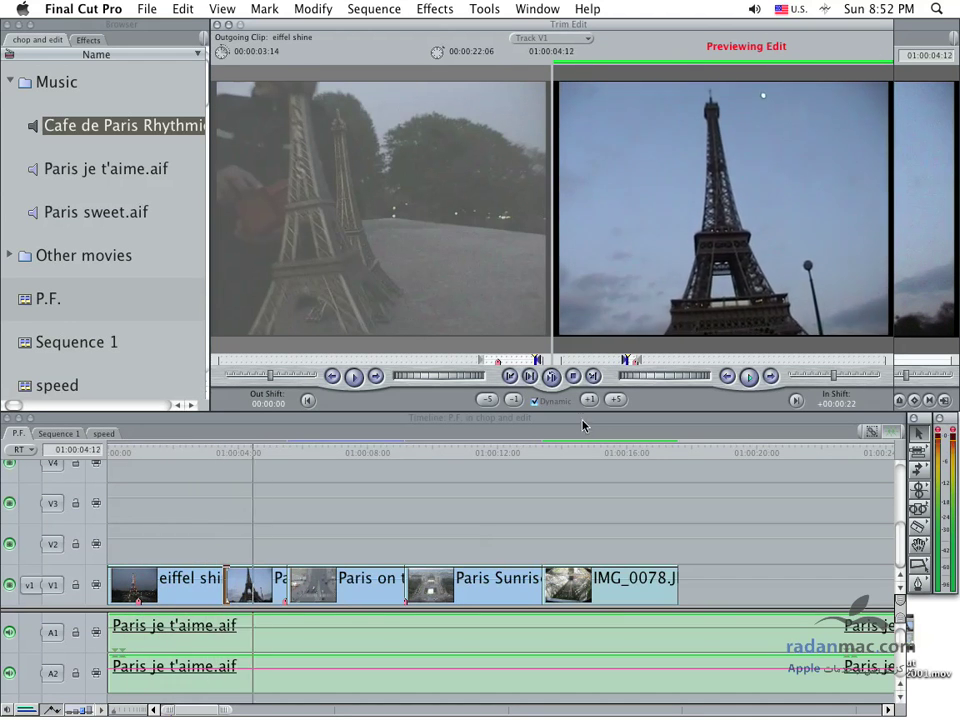
pyautogui.click(571, 382)
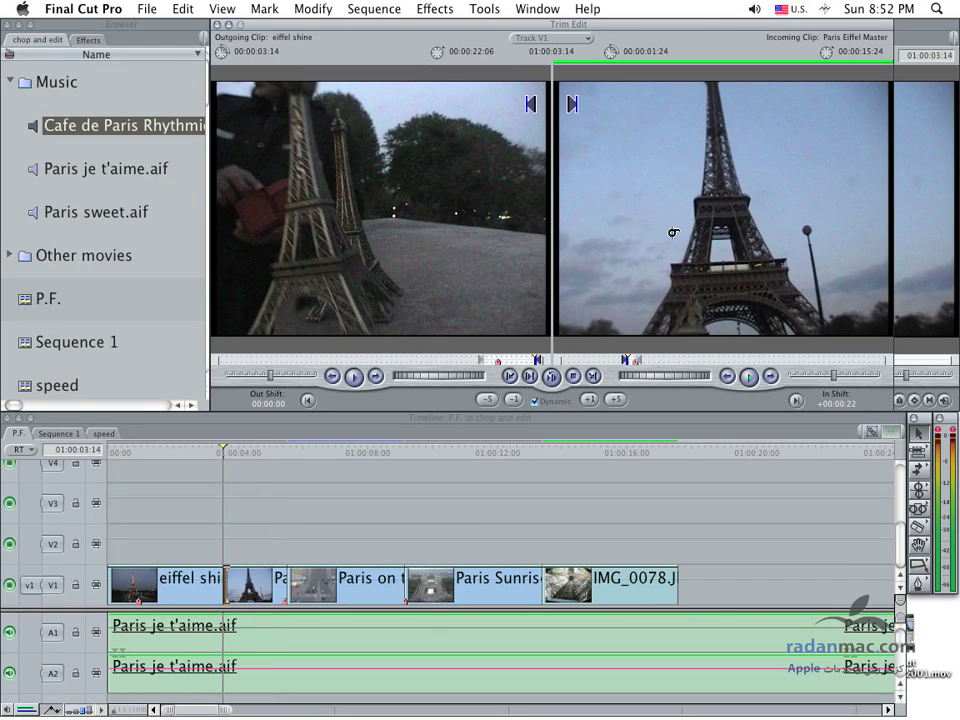
# - Pull the In point back five frames to In Shift +00:00:17, preview it, and move to the next edit
pyautogui.click(512, 400)
pyautogui.click(512, 400)
pyautogui.click(512, 400)
pyautogui.click(512, 400)
pyautogui.click(512, 400)
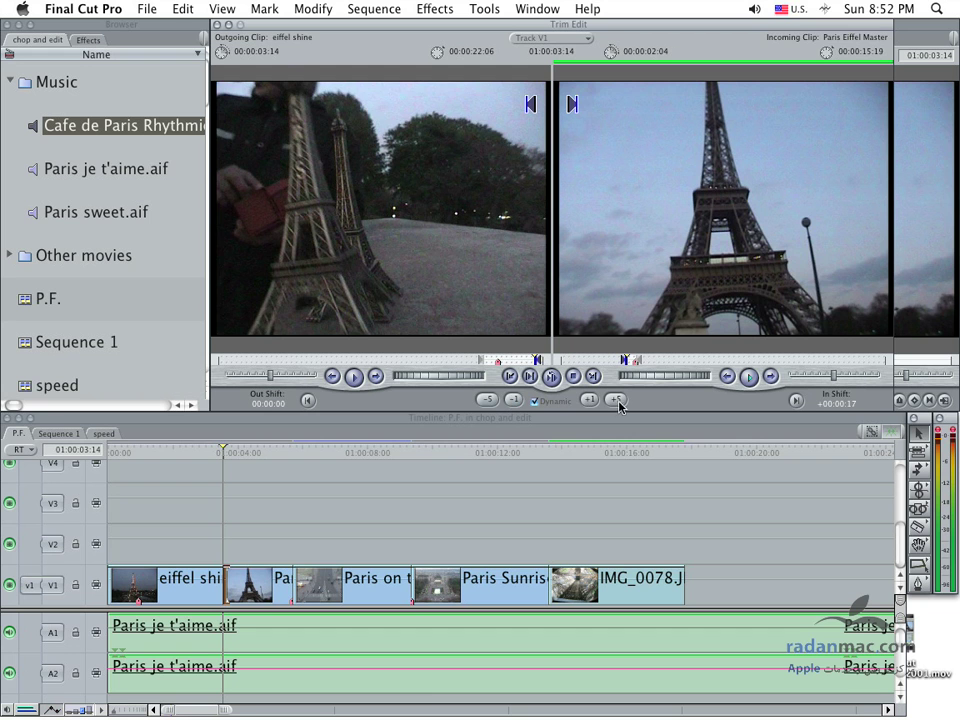
pyautogui.click(555, 378)
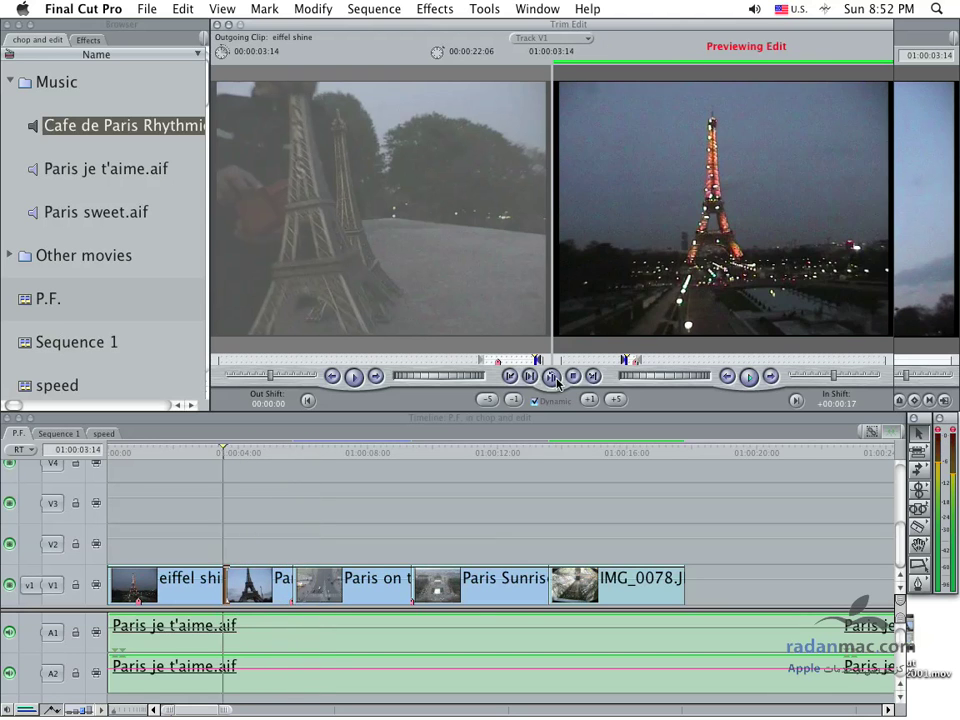
pyautogui.click(573, 377)
pyautogui.click(592, 379)
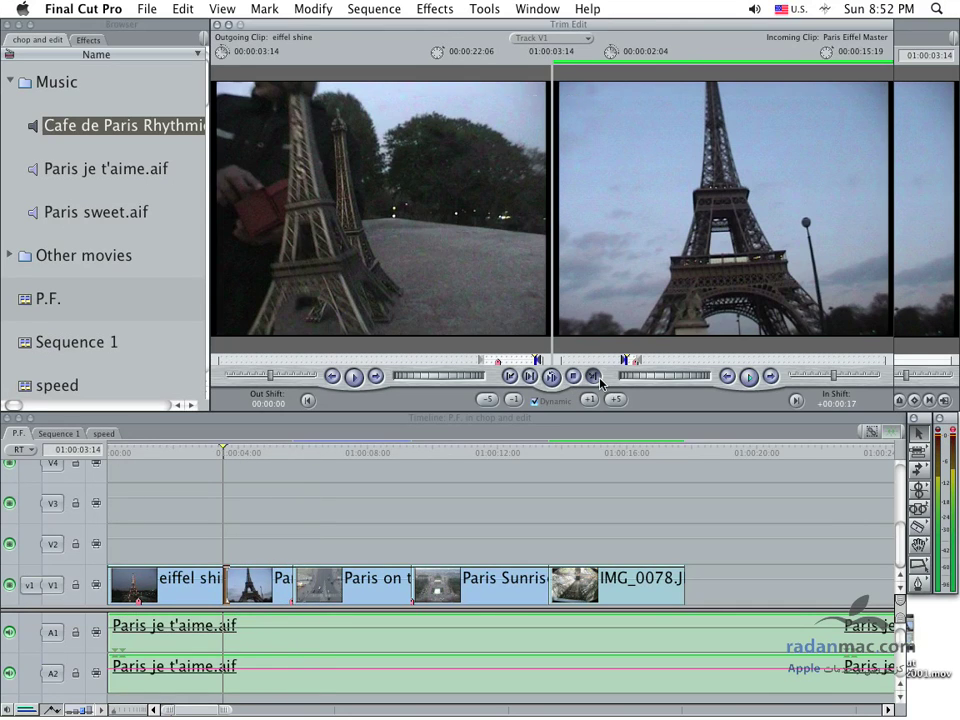
pyautogui.click(597, 378)
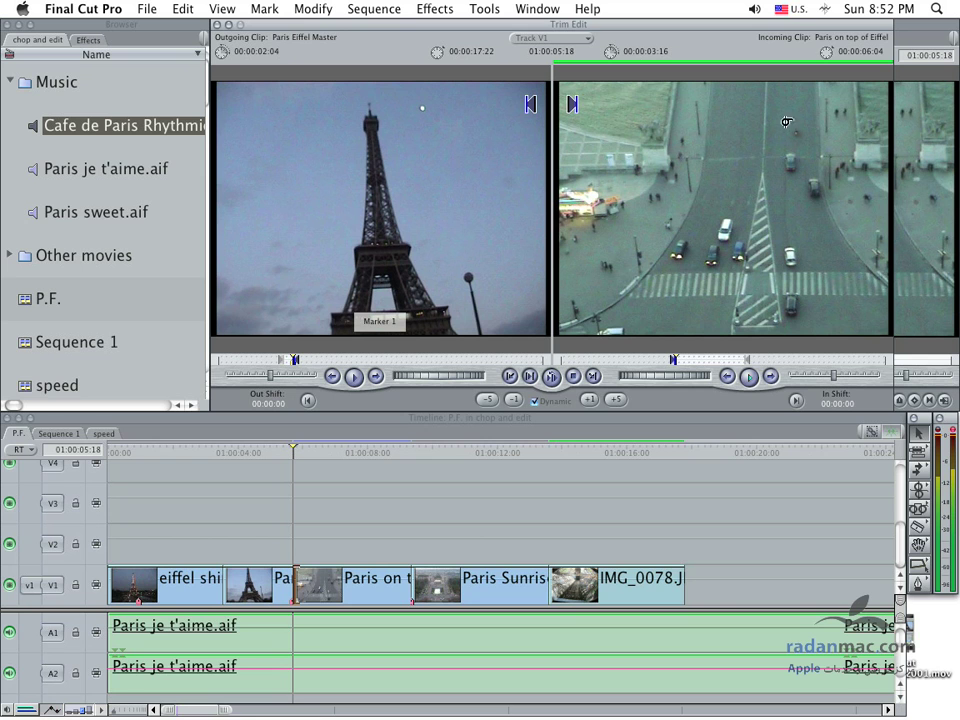
# - Review the outgoing Paris Eiffel Master side, then move Paris on top of Eiffel's In point 5:11 earlier
pyautogui.click(617, 400)
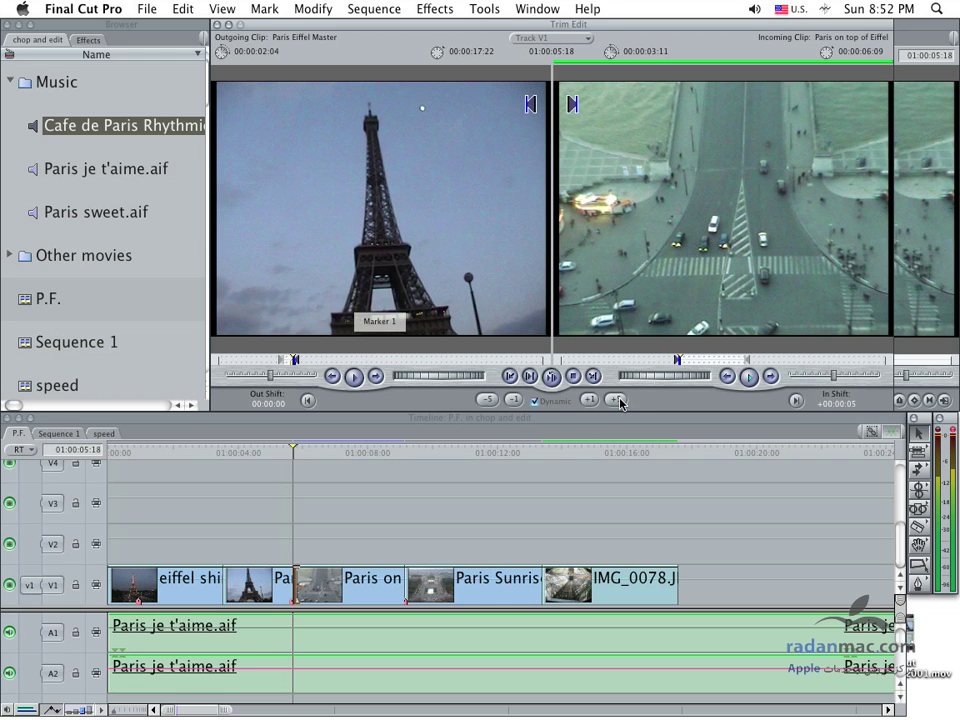
pyautogui.click(455, 297)
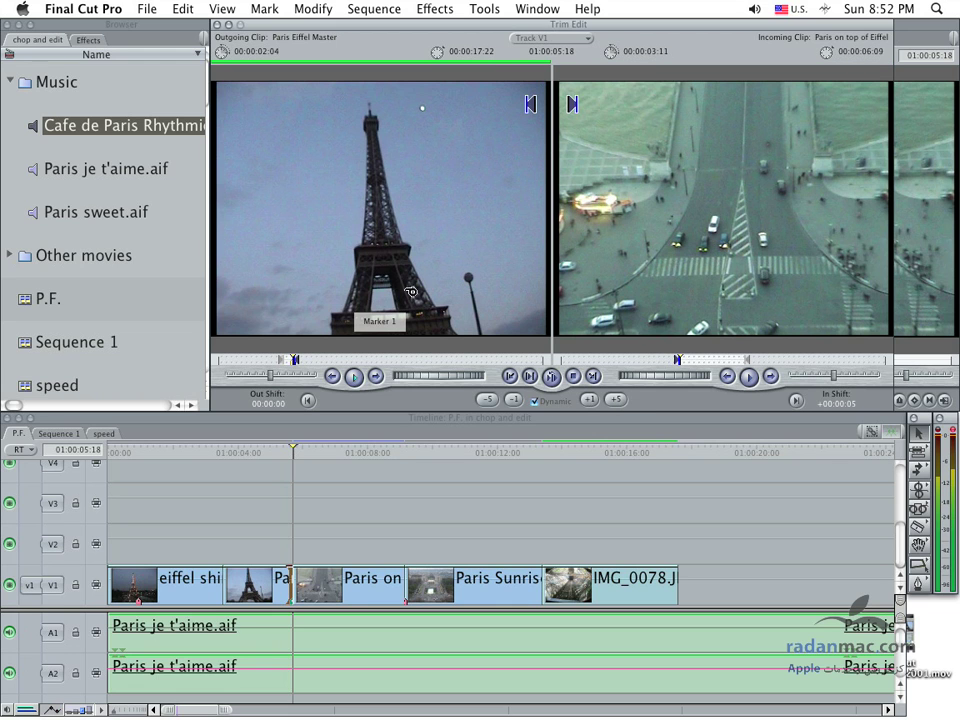
pyautogui.click(395, 375)
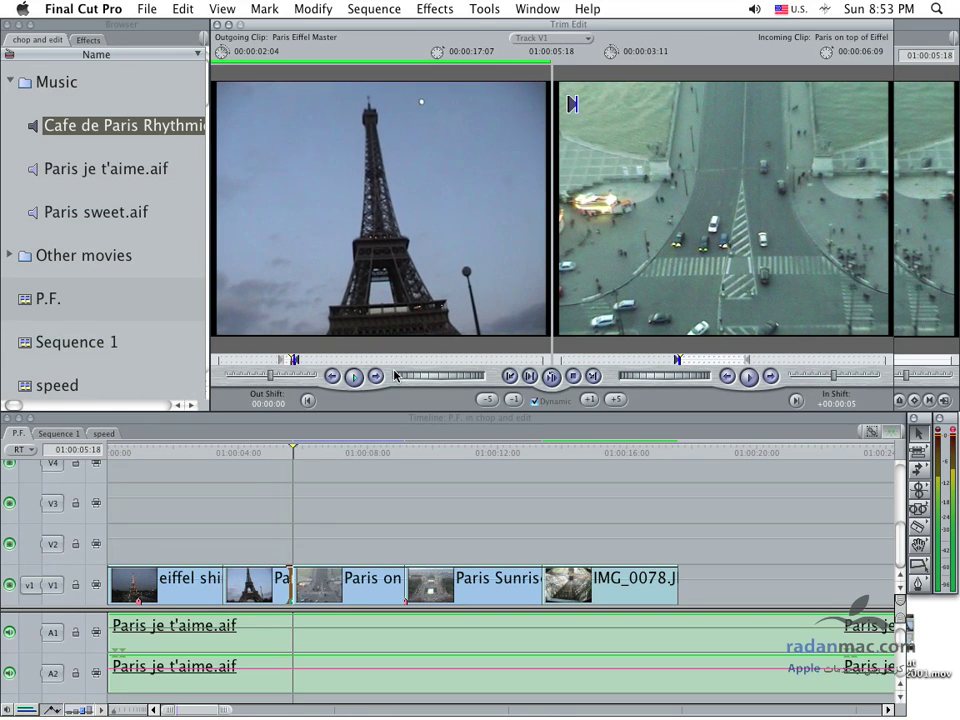
pyautogui.press('l')
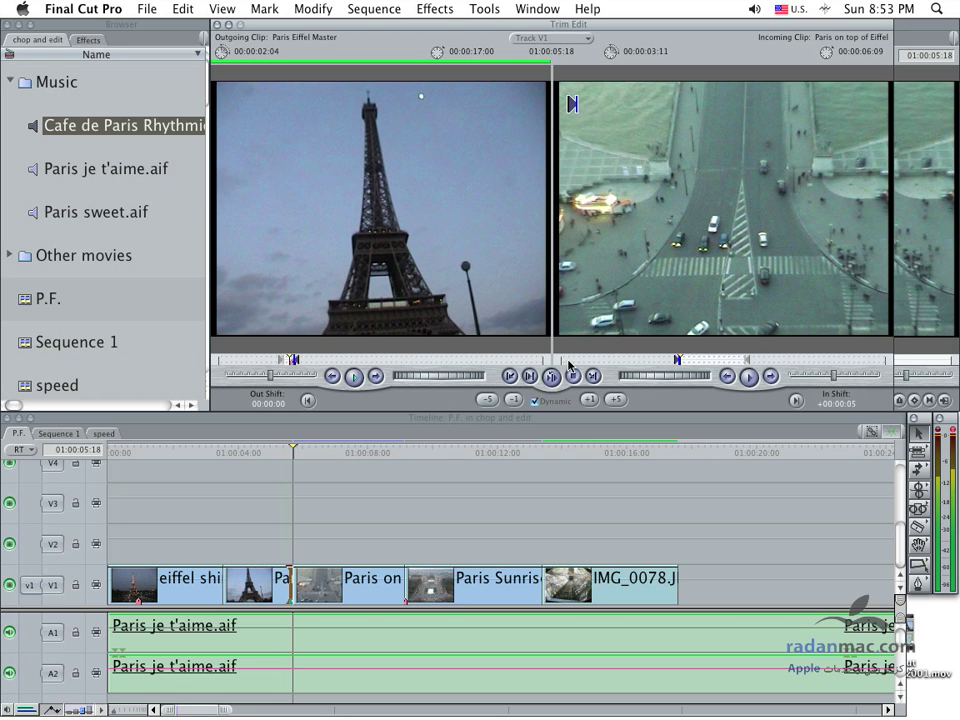
pyautogui.press('space')
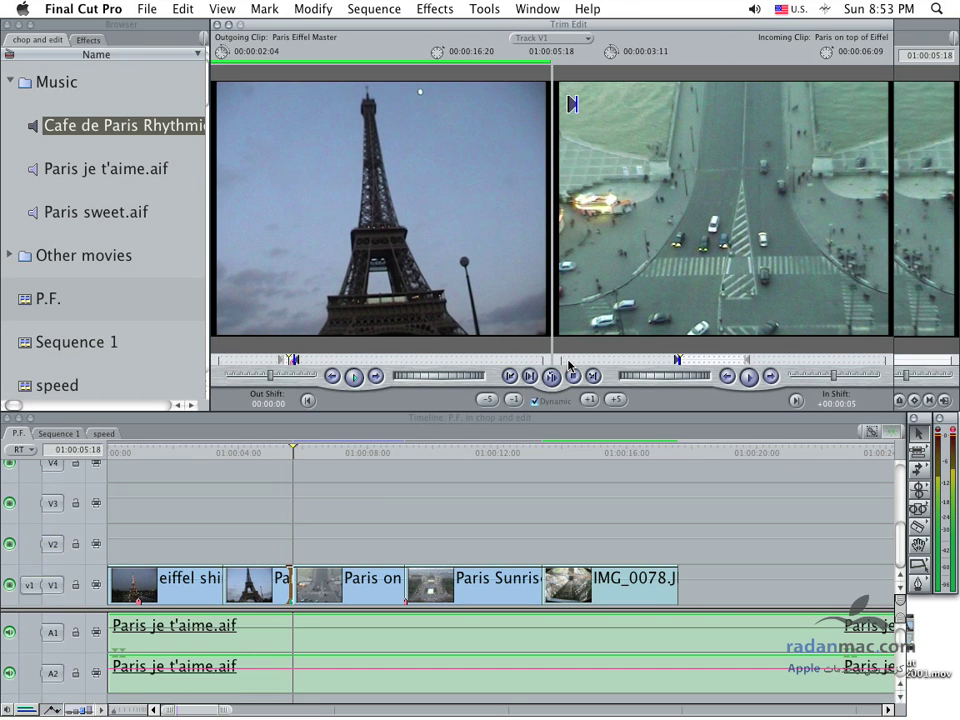
pyautogui.click(677, 346)
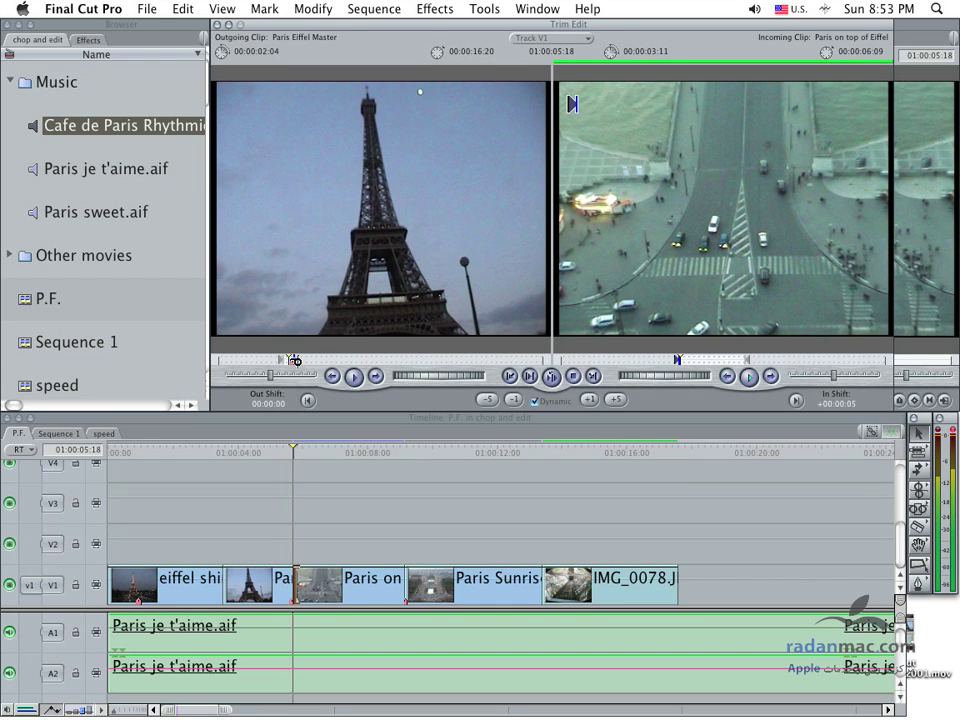
pyautogui.press('j')
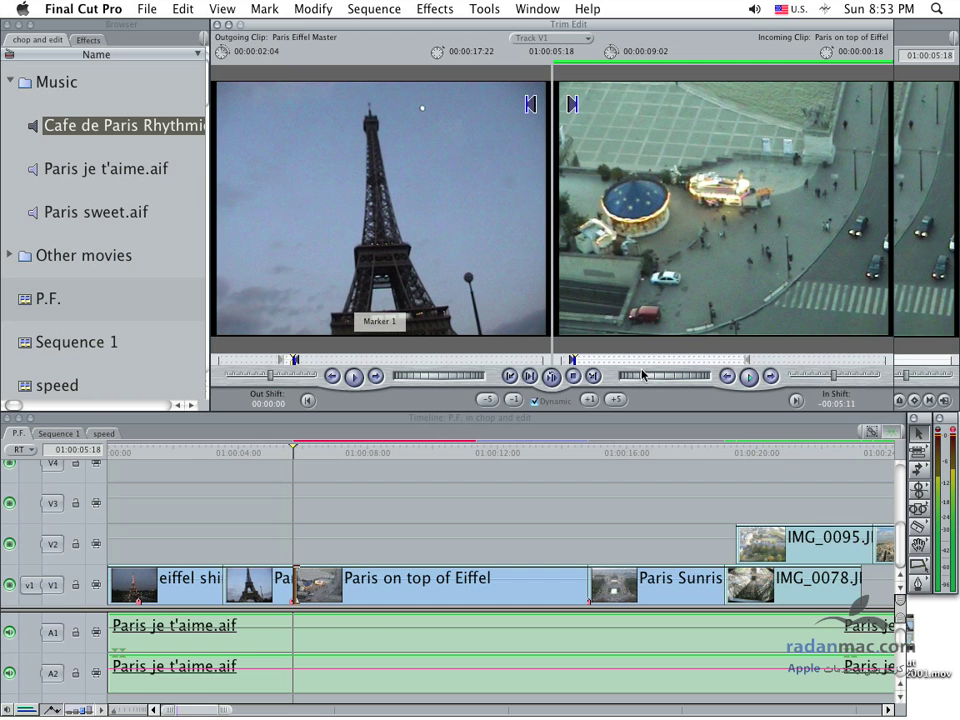
# - Trim the incoming Paris on top of Eiffel In point four 5-frame steps later, then five steps back
pyautogui.click(615, 400)
pyautogui.click(615, 400)
pyautogui.click(615, 400)
pyautogui.click(615, 400)
pyautogui.click(615, 400)
pyautogui.click(615, 400)
pyautogui.click(487, 399)
pyautogui.click(487, 399)
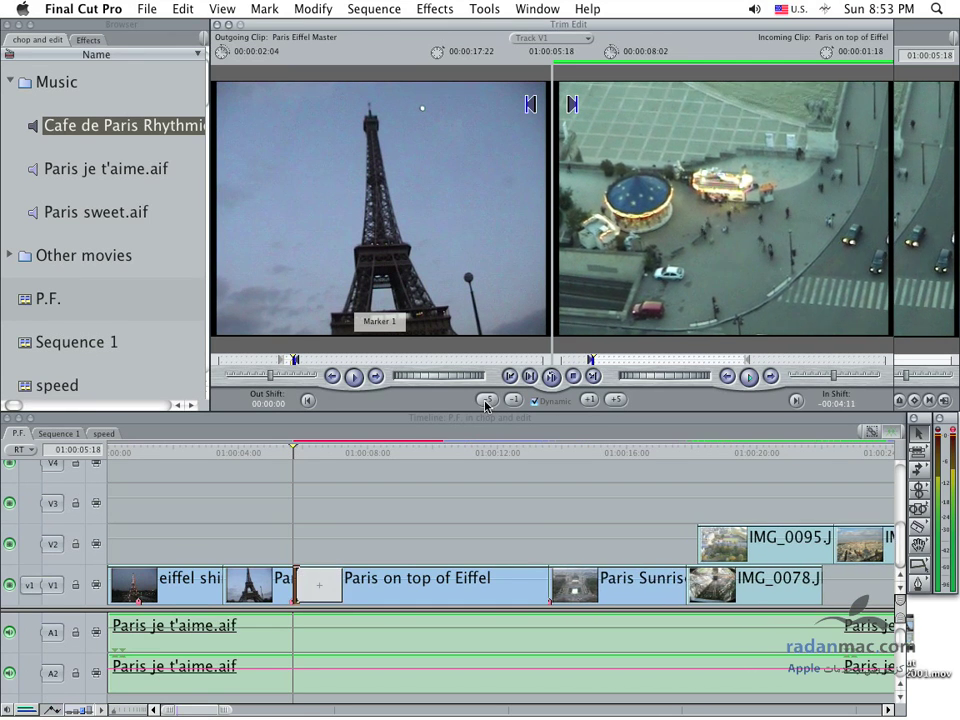
pyautogui.click(487, 399)
pyautogui.click(487, 399)
pyautogui.click(487, 399)
pyautogui.click(487, 399)
pyautogui.click(487, 399)
pyautogui.click(487, 399)
pyautogui.click(487, 399)
pyautogui.click(487, 399)
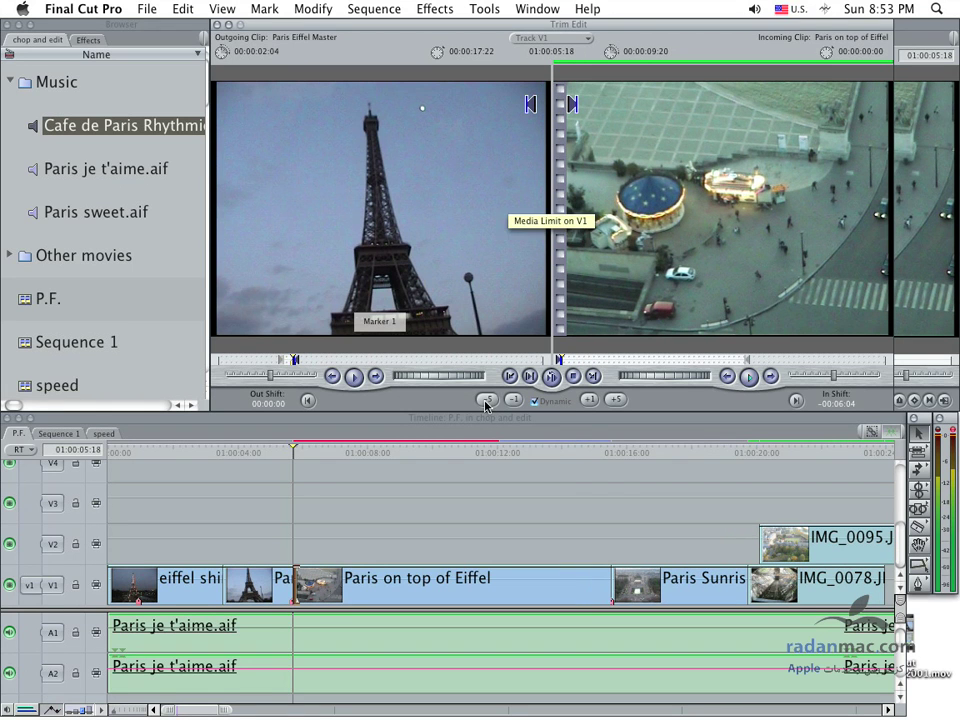
# - Trim the In point later in repeated 5-frame steps until In Shift reads +00:00:06
pyautogui.click(615, 400)
pyautogui.click(615, 400)
pyautogui.click(615, 400)
pyautogui.click(615, 400)
pyautogui.click(615, 400)
pyautogui.click(615, 400)
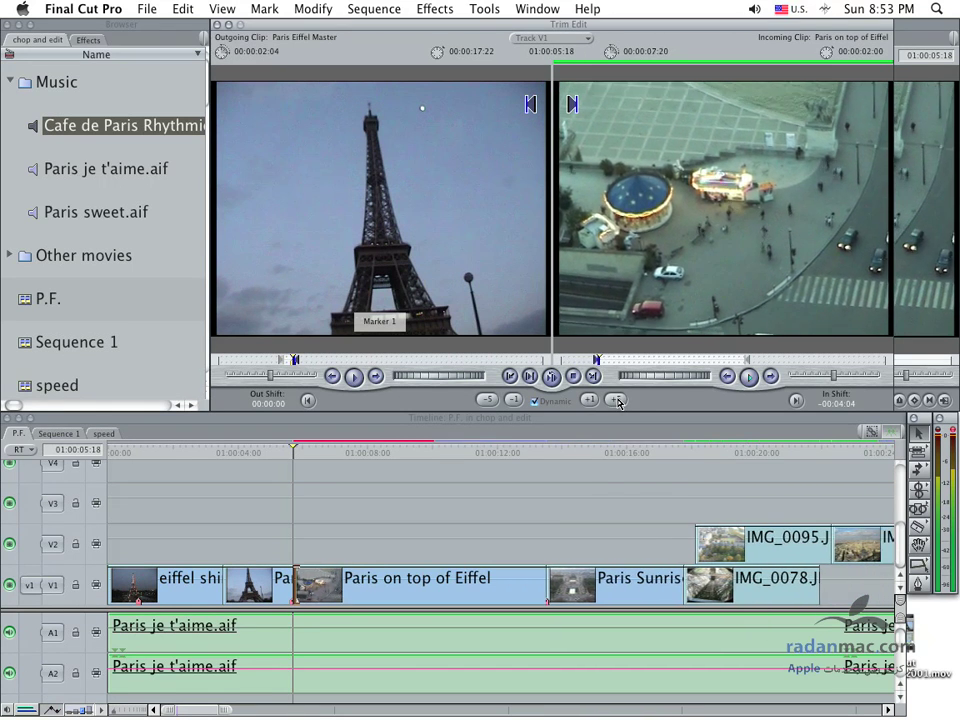
pyautogui.click(617, 400)
pyautogui.click(617, 400)
pyautogui.click(617, 400)
pyautogui.click(617, 400)
pyautogui.click(617, 400)
pyautogui.click(617, 400)
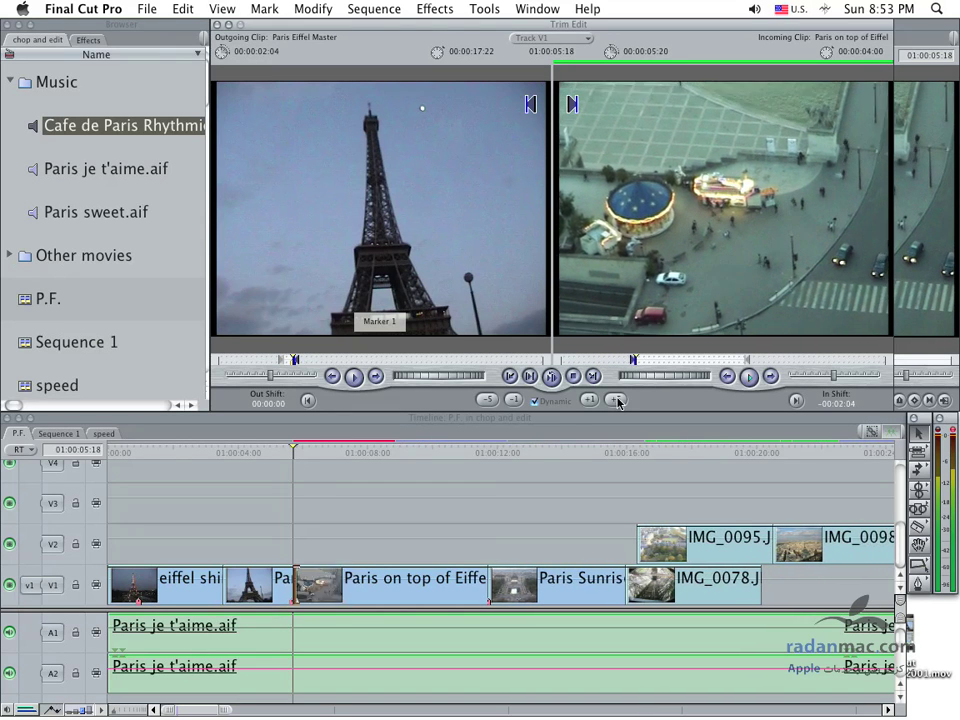
pyautogui.click(617, 400)
pyautogui.click(617, 400)
pyautogui.click(617, 400)
pyautogui.click(617, 400)
pyautogui.click(617, 400)
pyautogui.click(617, 400)
pyautogui.click(617, 400)
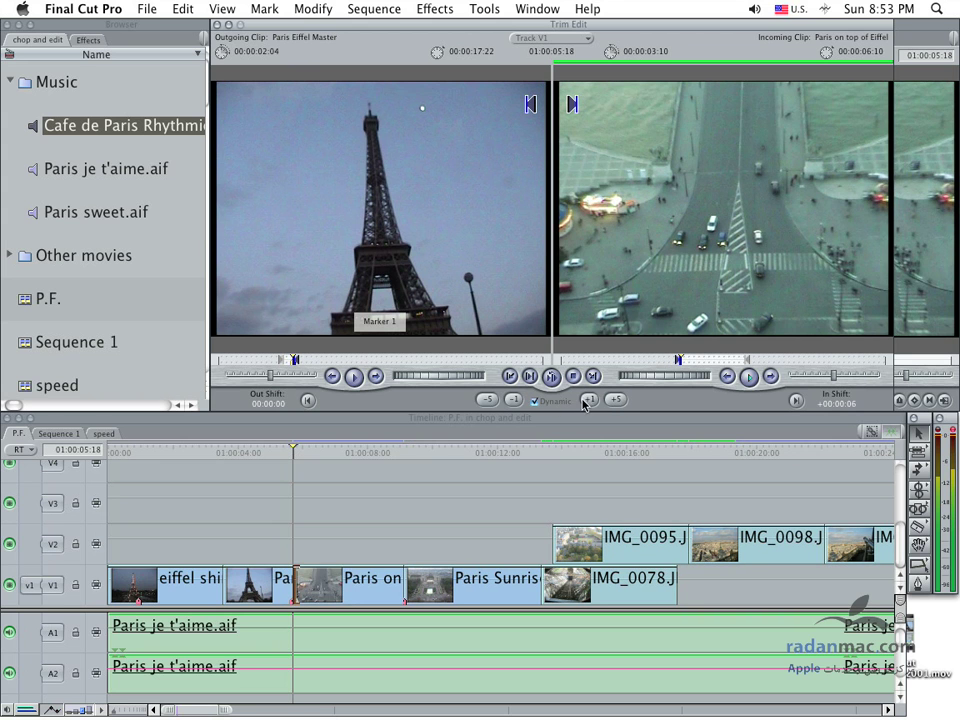
# - Set the incoming Paris on top of Eiffel In Shift to +00:00:05 with single-frame trims
pyautogui.click(585, 402)
pyautogui.click(510, 400)
pyautogui.click(510, 400)
pyautogui.click(510, 400)
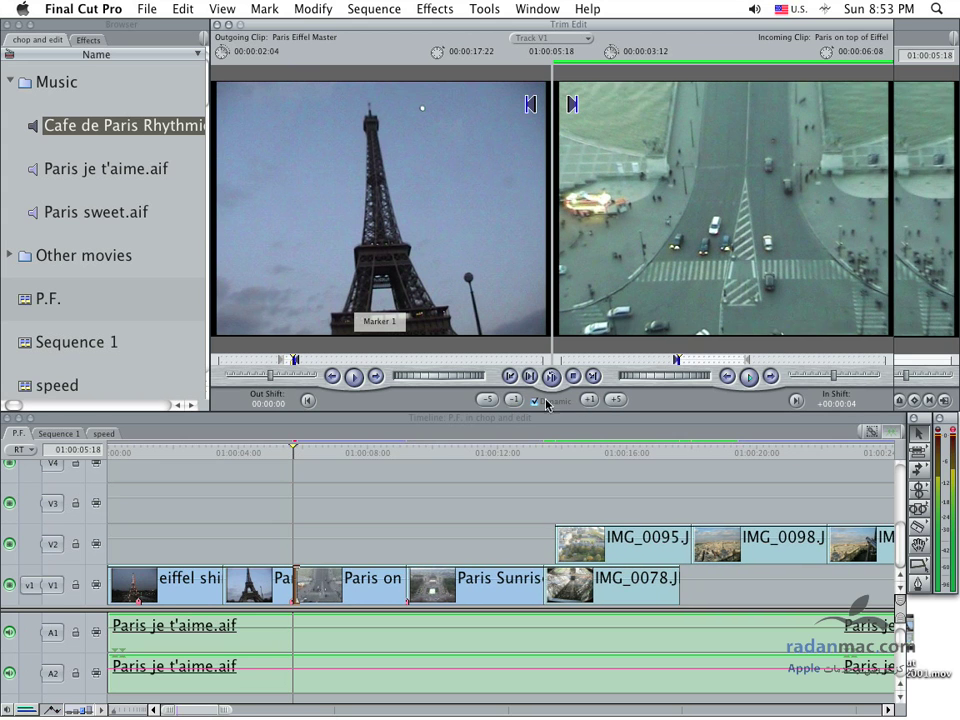
pyautogui.click(585, 400)
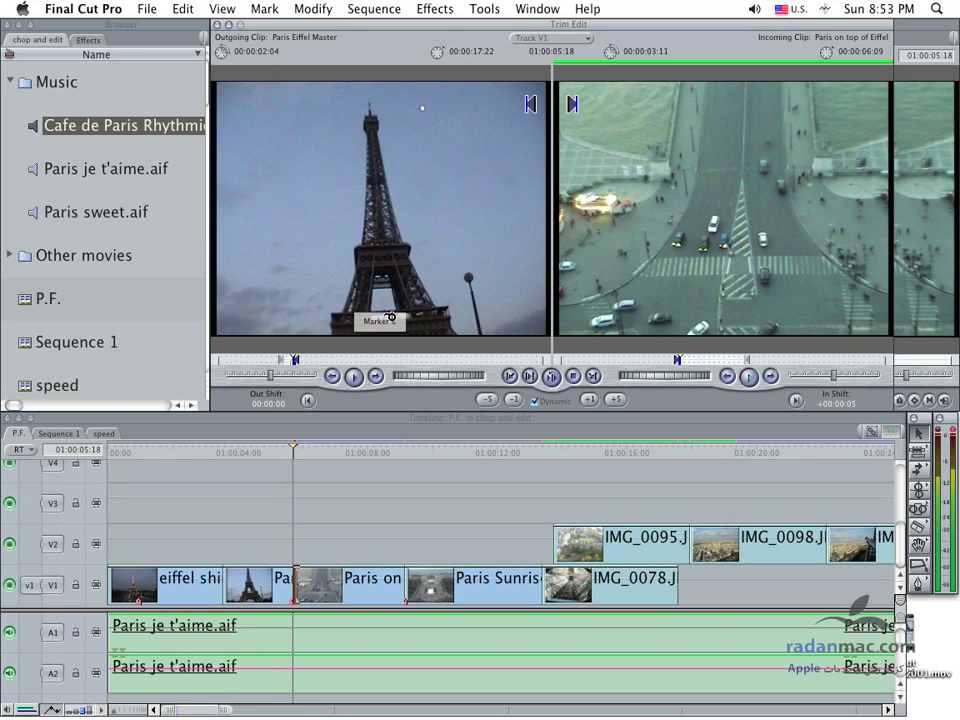
# - Set the outgoing Paris Eiffel Master Out Shift to +00:00:08 with single-frame trims
pyautogui.click(588, 399)
pyautogui.click(588, 399)
pyautogui.click(588, 399)
pyautogui.click(588, 399)
pyautogui.click(588, 399)
pyautogui.click(588, 399)
pyautogui.click(588, 399)
pyautogui.click(588, 399)
pyautogui.click(588, 399)
pyautogui.click(513, 400)
pyautogui.click(513, 400)
pyautogui.click(513, 400)
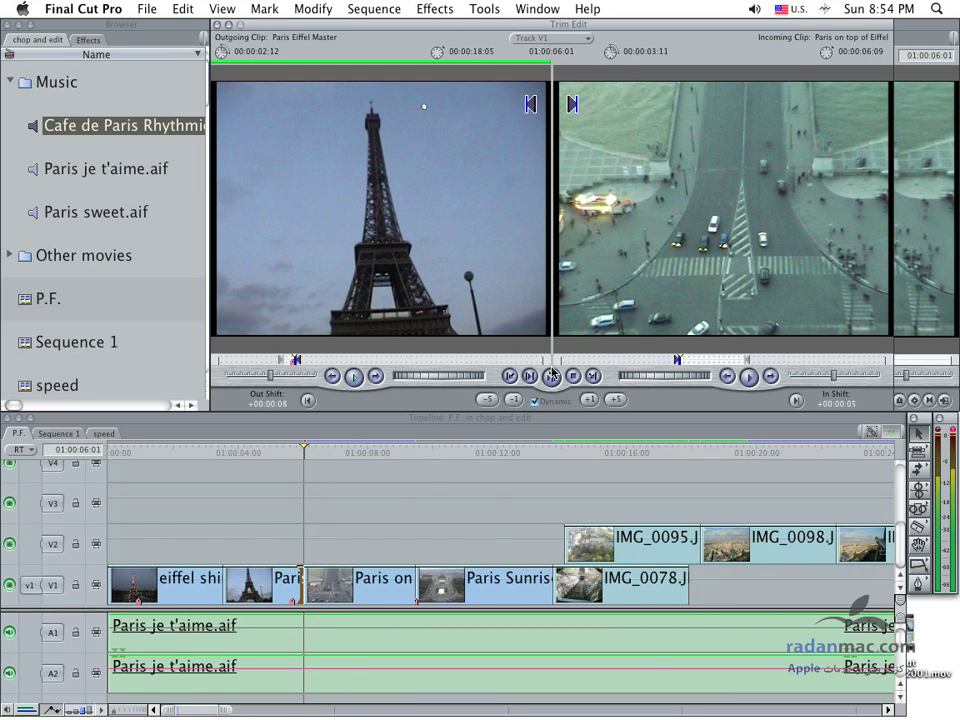
# - Loop-preview the trimmed edit, stop it, and close Trim Edit
pyautogui.click(551, 374)
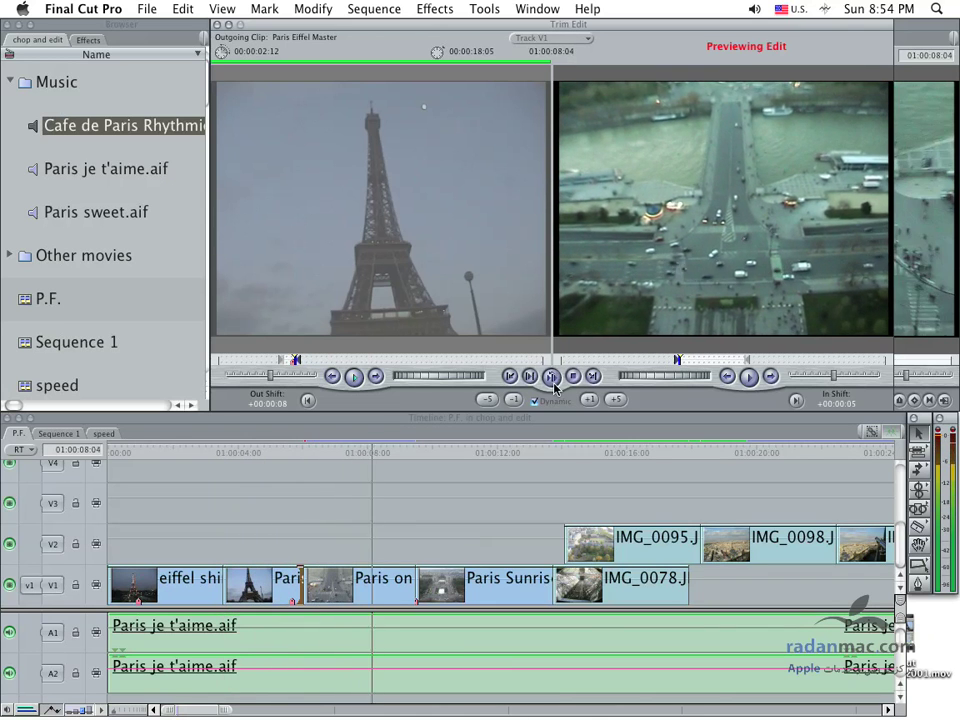
pyautogui.click(573, 376)
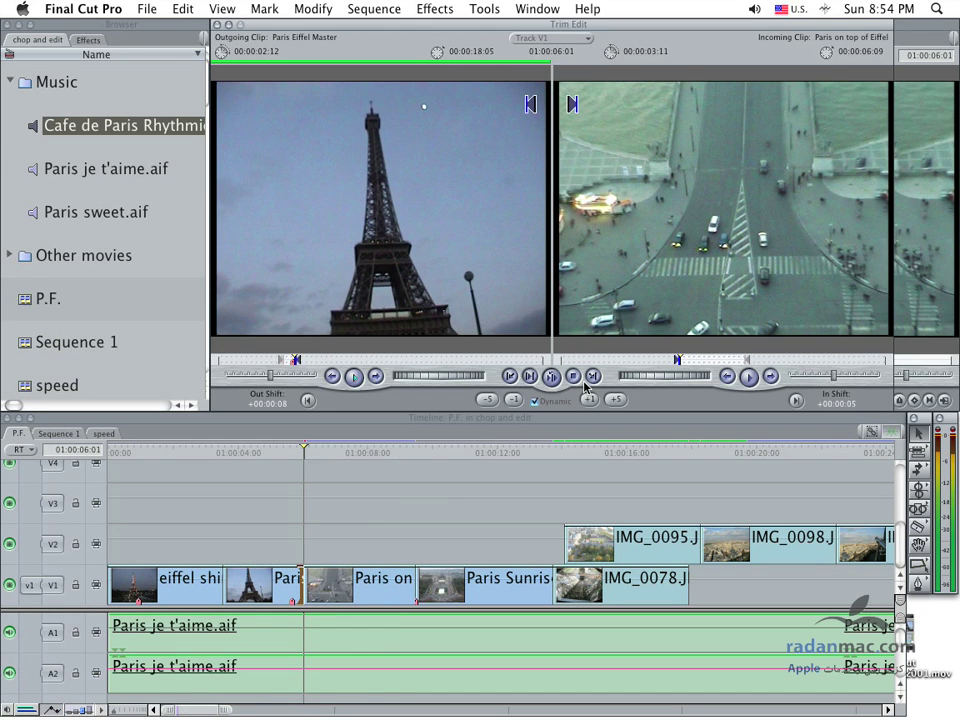
pyautogui.moveTo(391, 458)
pyautogui.mouseDown()
pyautogui.moveTo(403, 456)
pyautogui.moveTo(395, 456)
pyautogui.mouseUp()
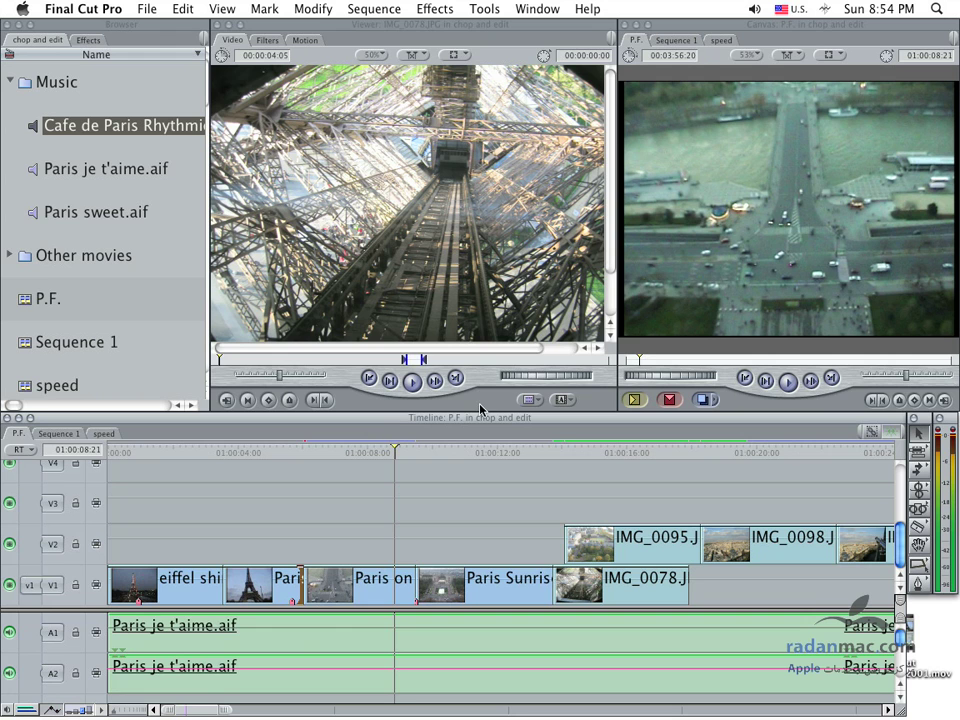
pyautogui.press('super+7')
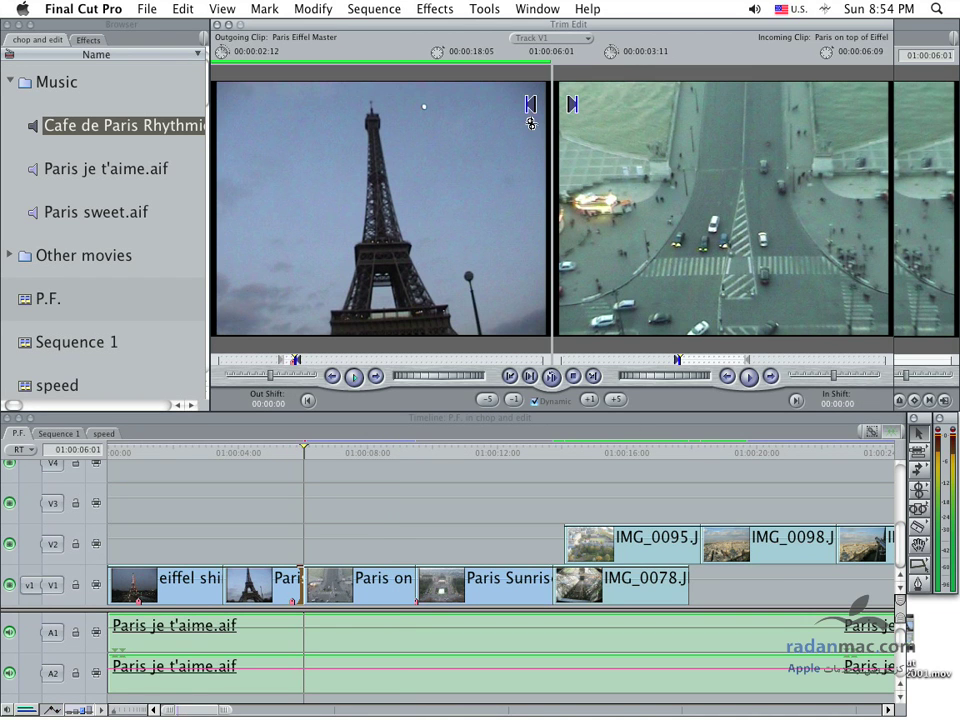
pyautogui.click(677, 452)
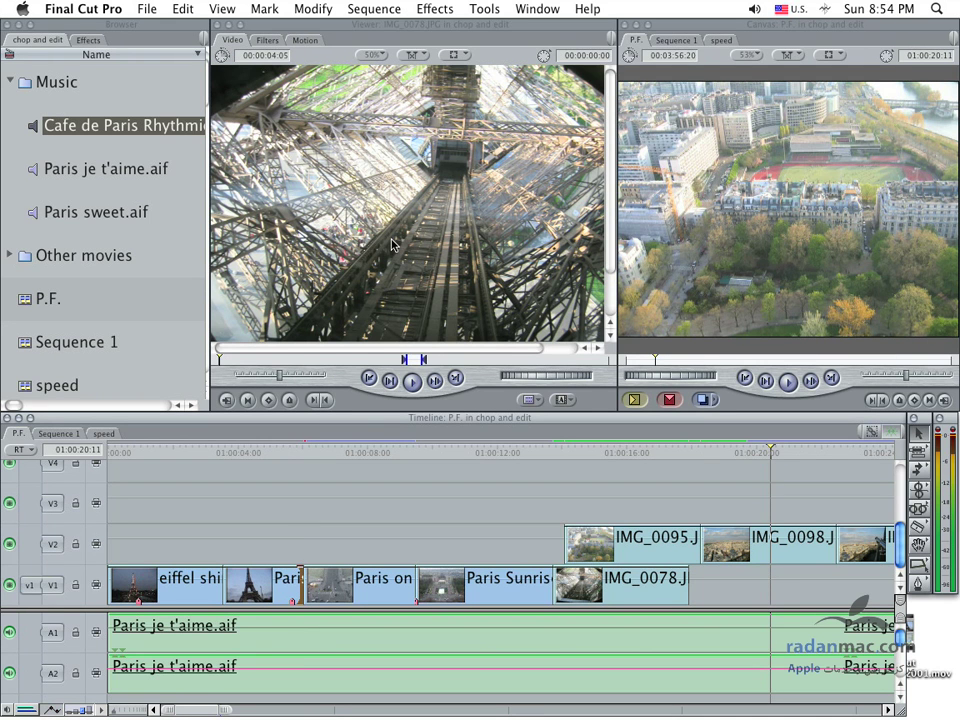
pyautogui.click(390, 9)
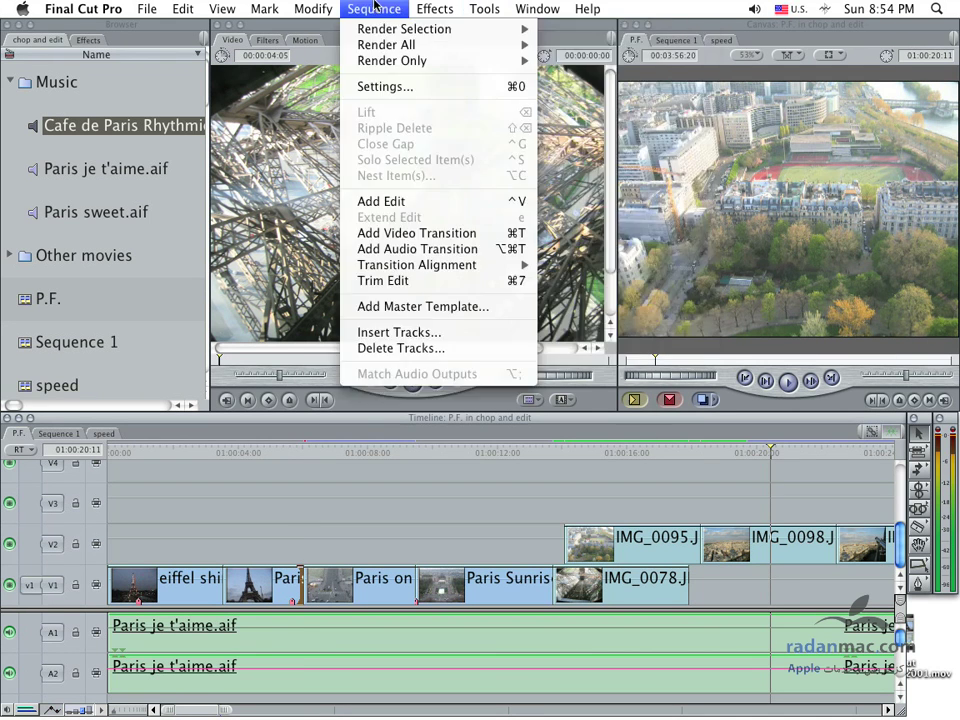
pyautogui.click(417, 283)
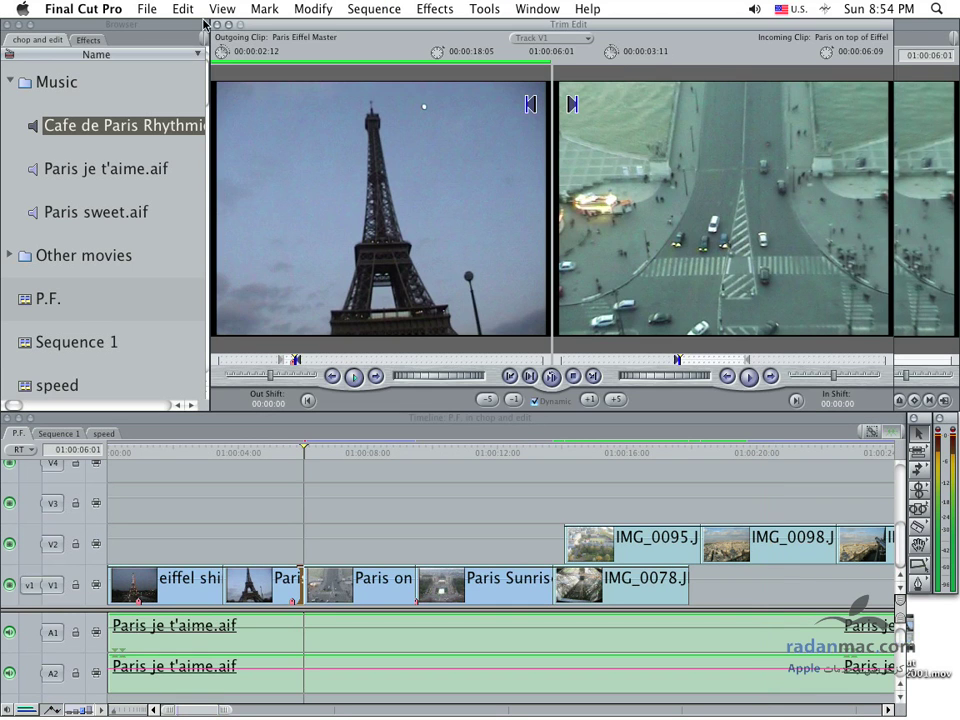
pyautogui.click(217, 25)
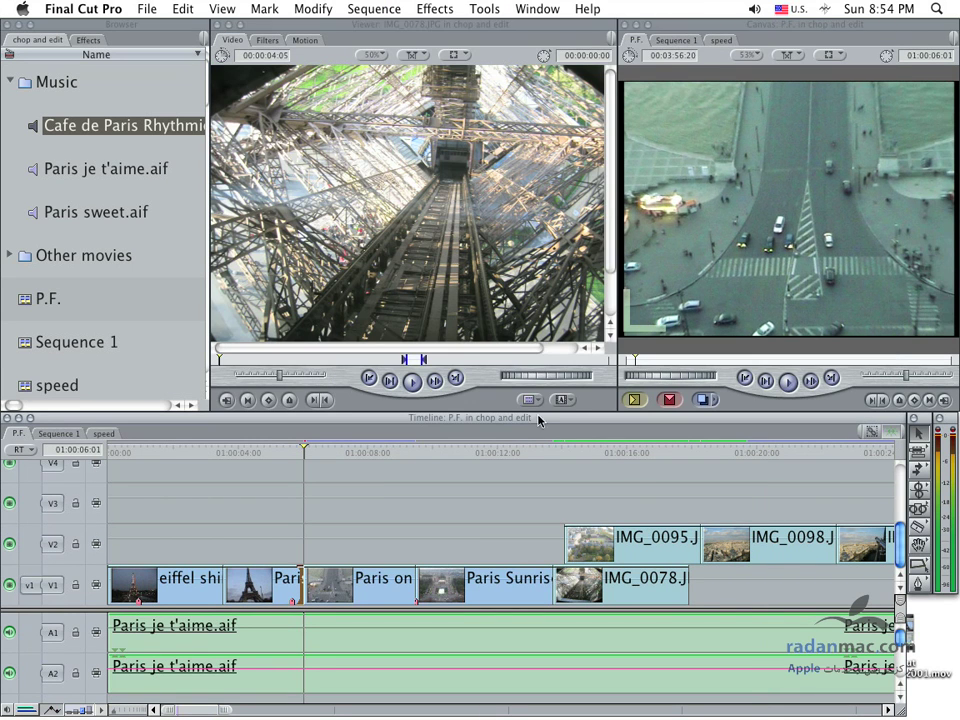
pyautogui.moveTo(566, 452)
pyautogui.mouseDown()
pyautogui.moveTo(219, 453)
pyautogui.moveTo(379, 455)
pyautogui.moveTo(368, 453)
pyautogui.mouseUp()
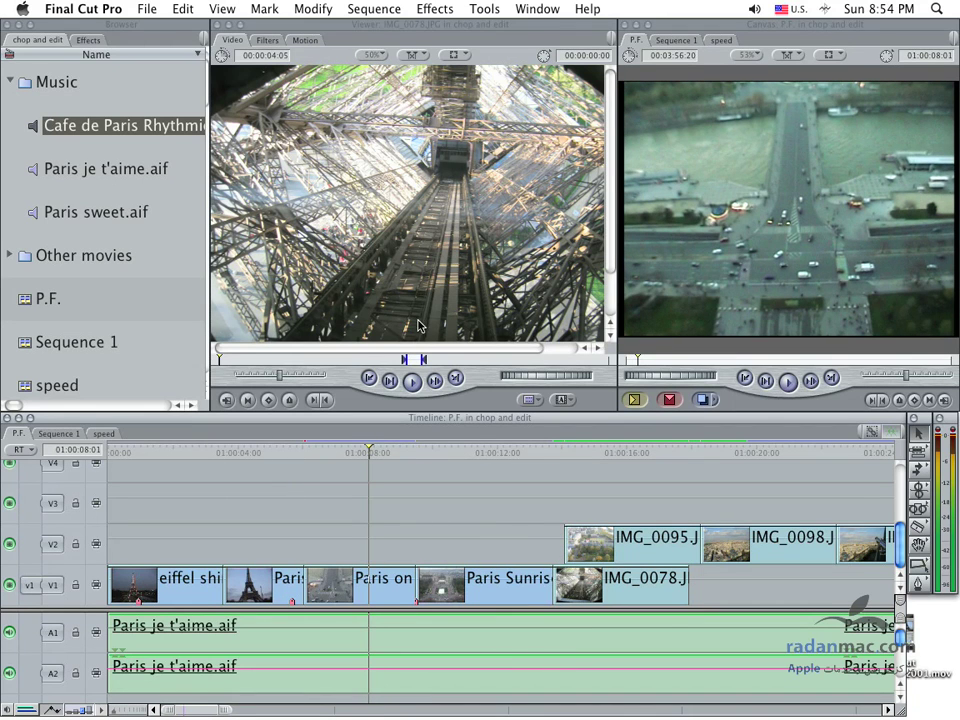